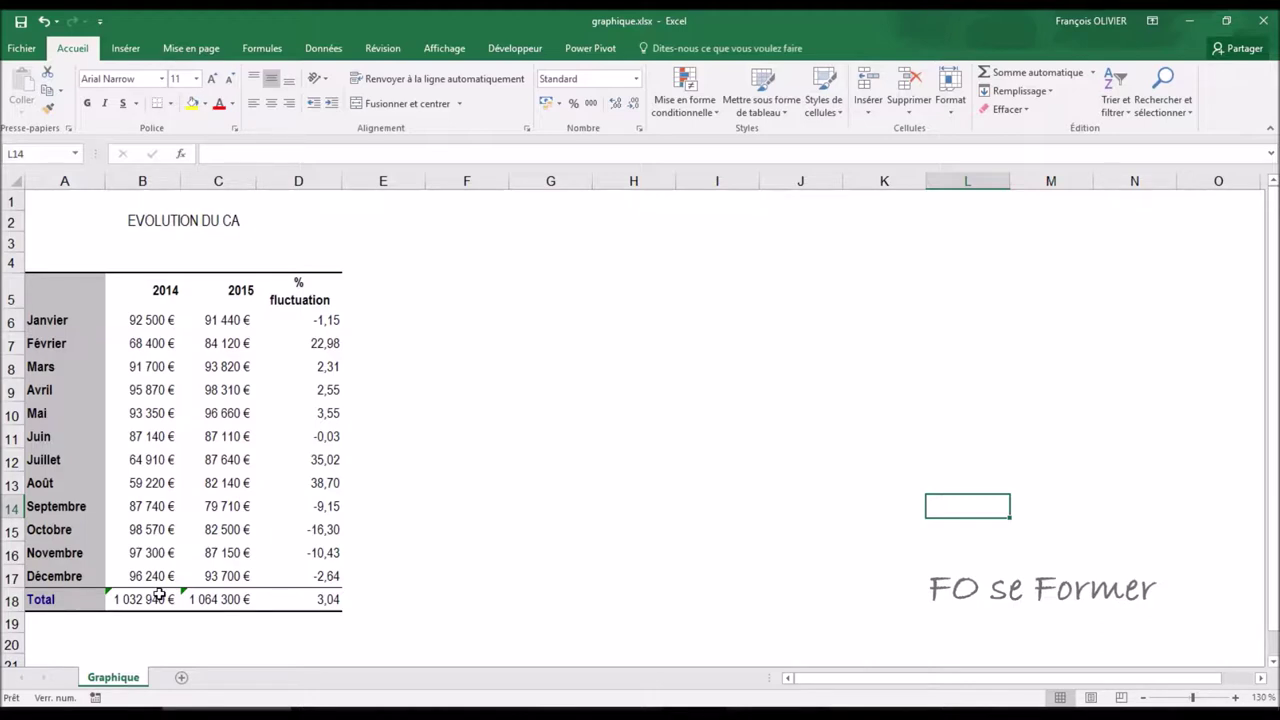
Select A5:C17 (months with 2014 and 2015 turnover) and preview Quick Analysis chart suggestions, then dismiss them
left_click(68, 291)
mouse_move(68, 291)
left_mouse_down()
mouse_move(208, 395)
mouse_move(213, 571)
left_mouse_up()
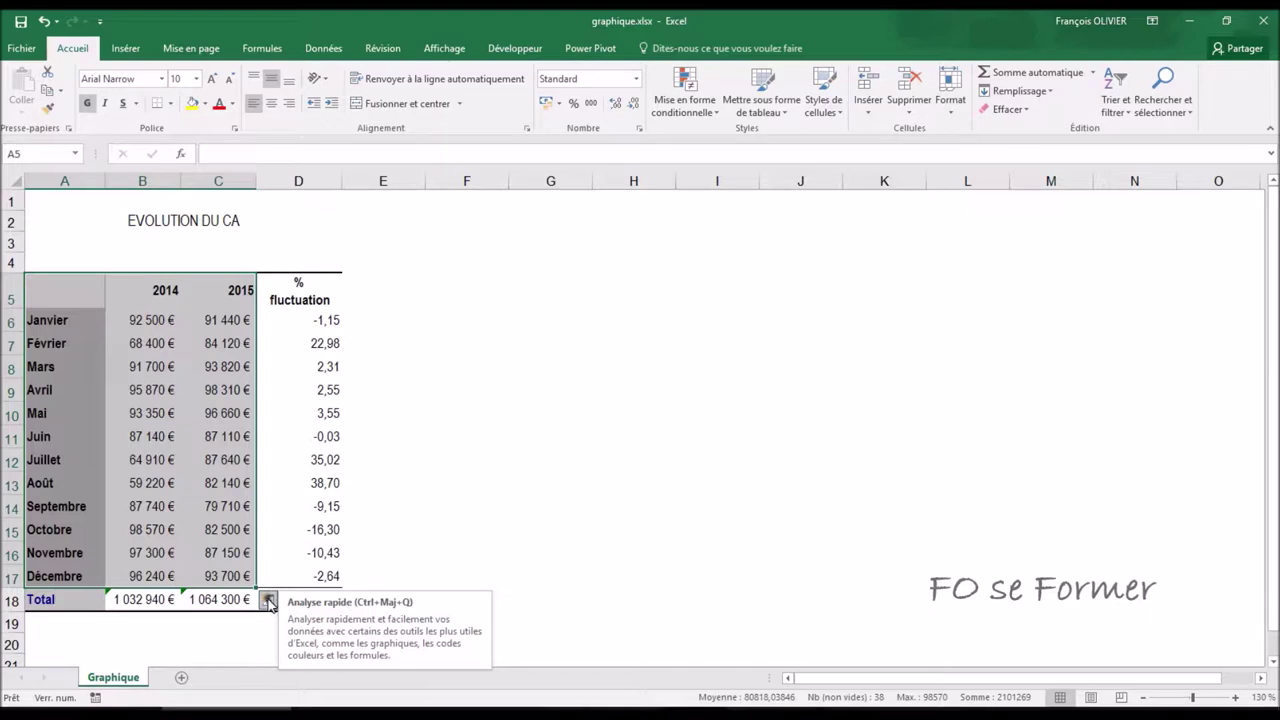
left_click(269, 601)
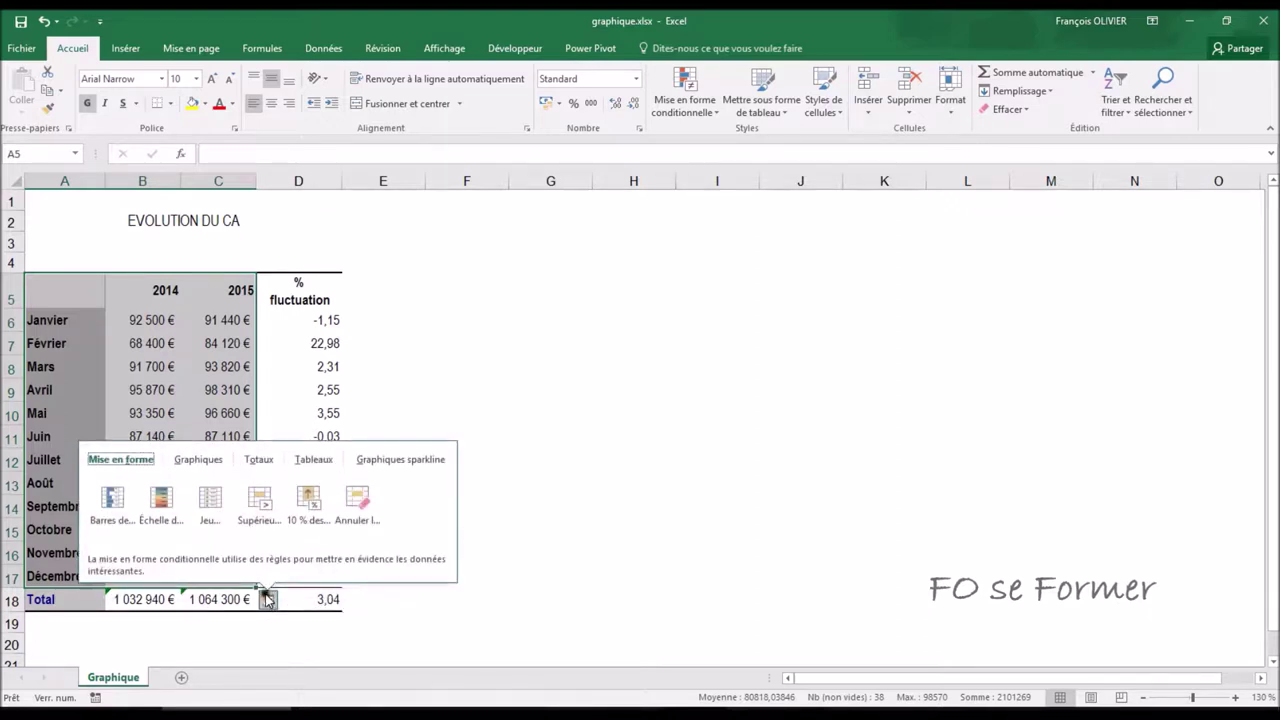
left_click(185, 456)
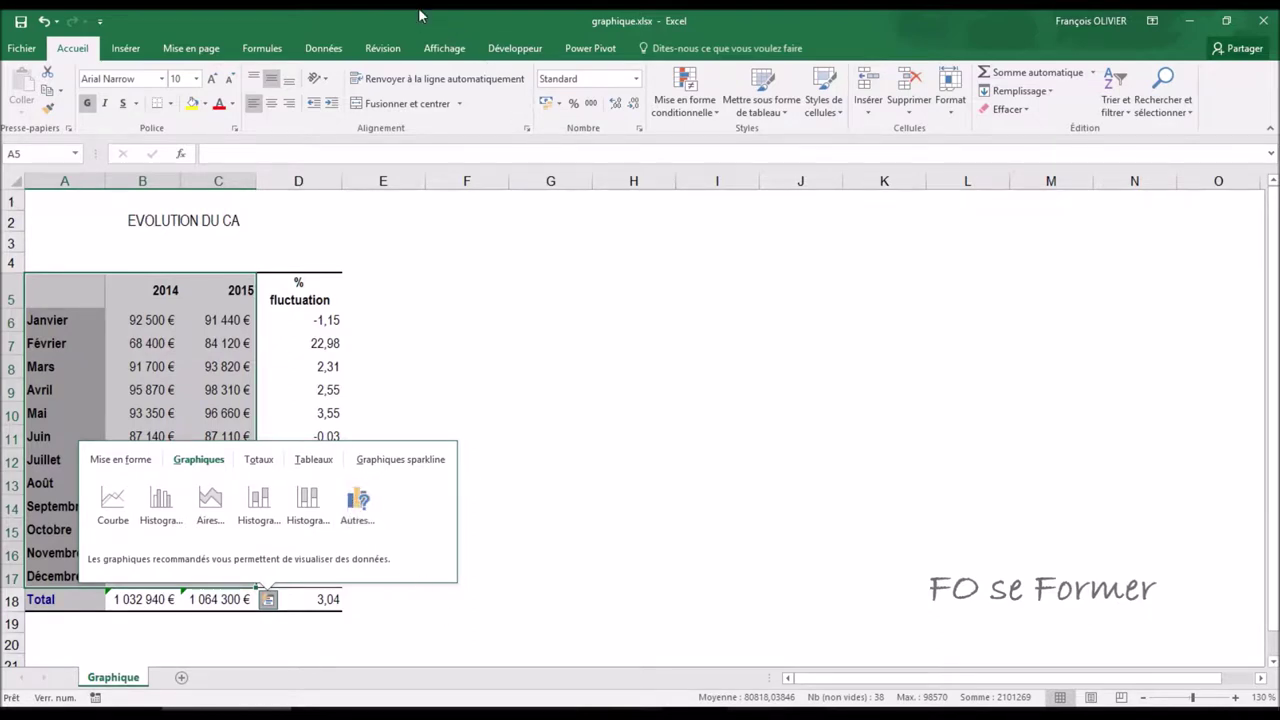
key("Escape")
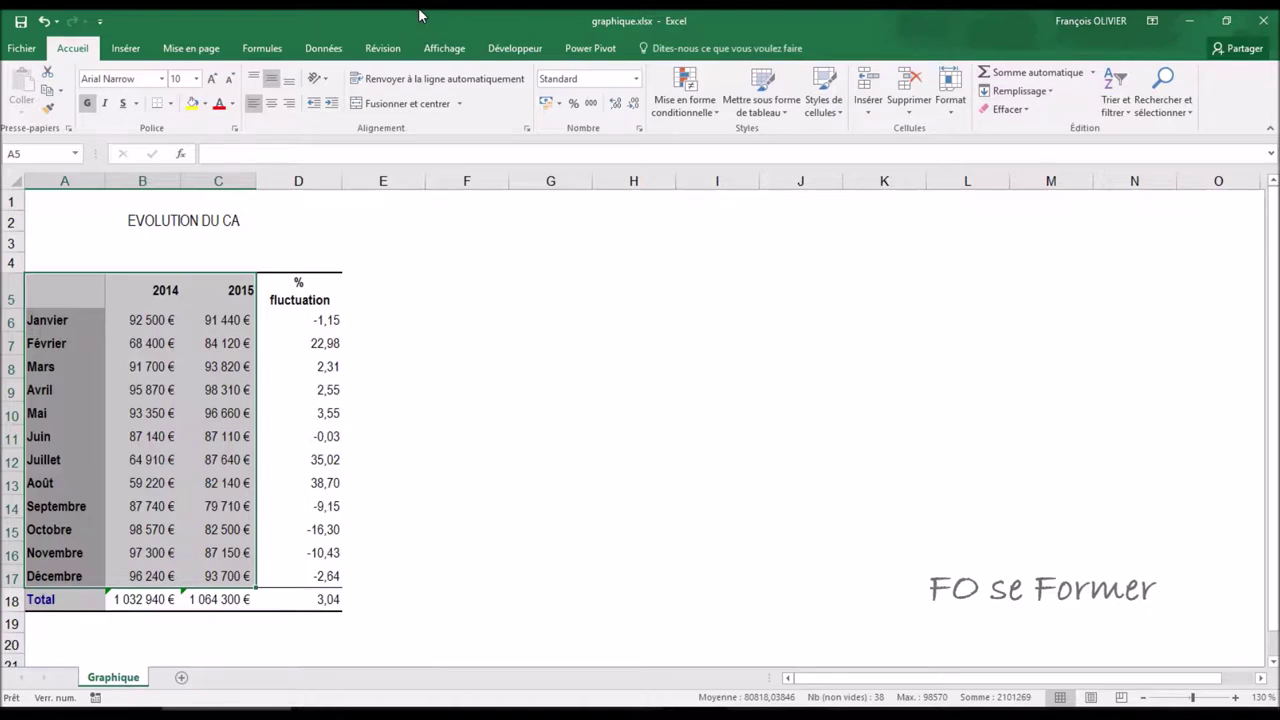
left_click(129, 46)
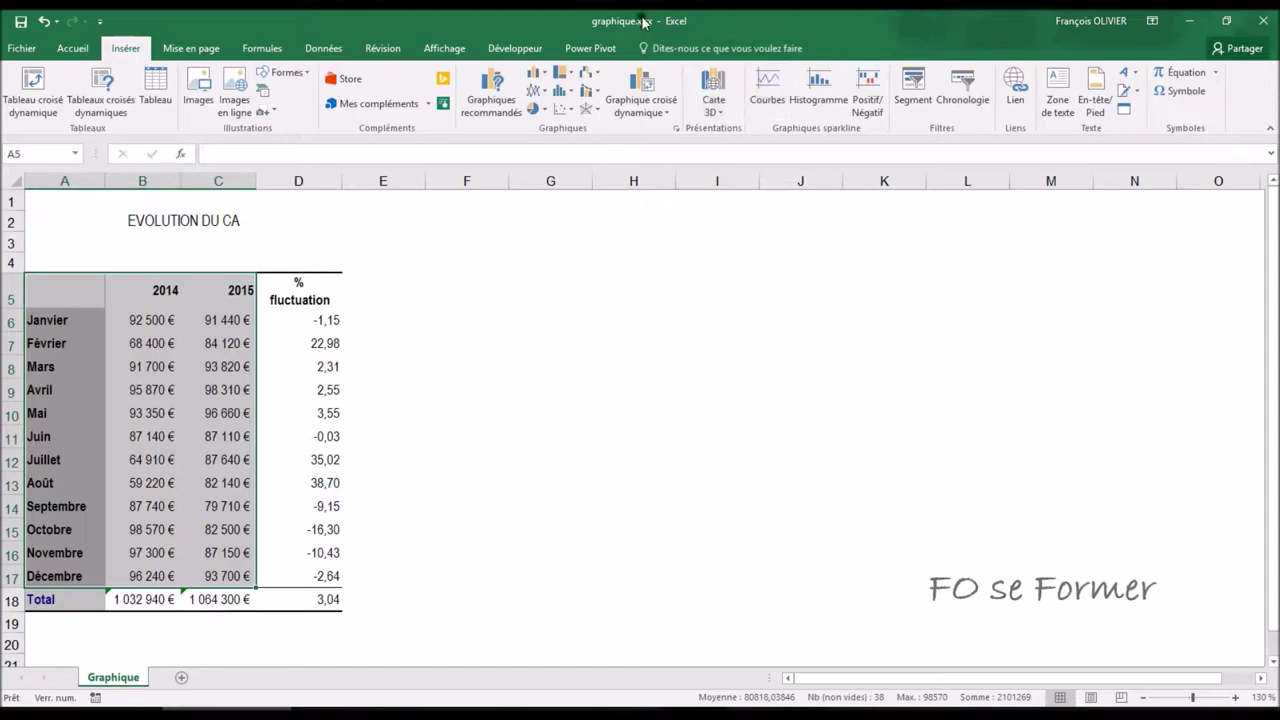
Preview the recommended charts for the turnover data and close the dialog without inserting one
left_click(481, 95)
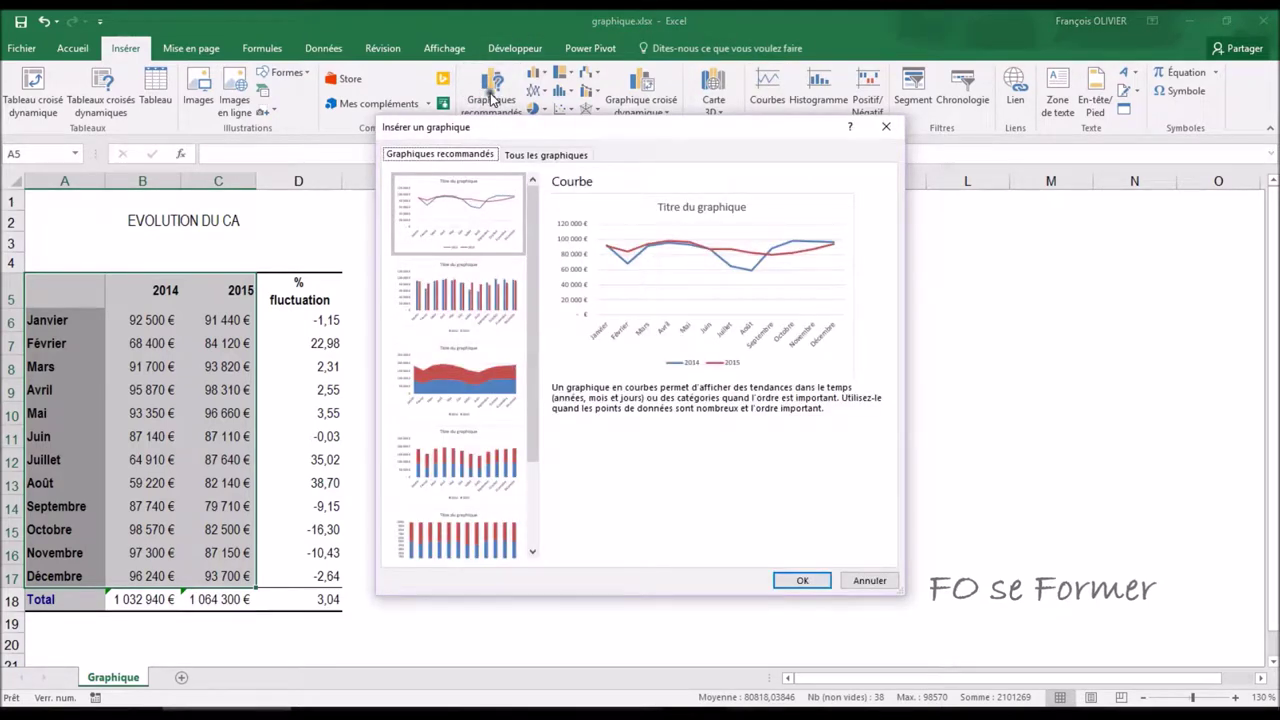
mouse_move(531, 195)
left_mouse_down()
mouse_move(535, 305)
mouse_move(534, 175)
left_mouse_up()
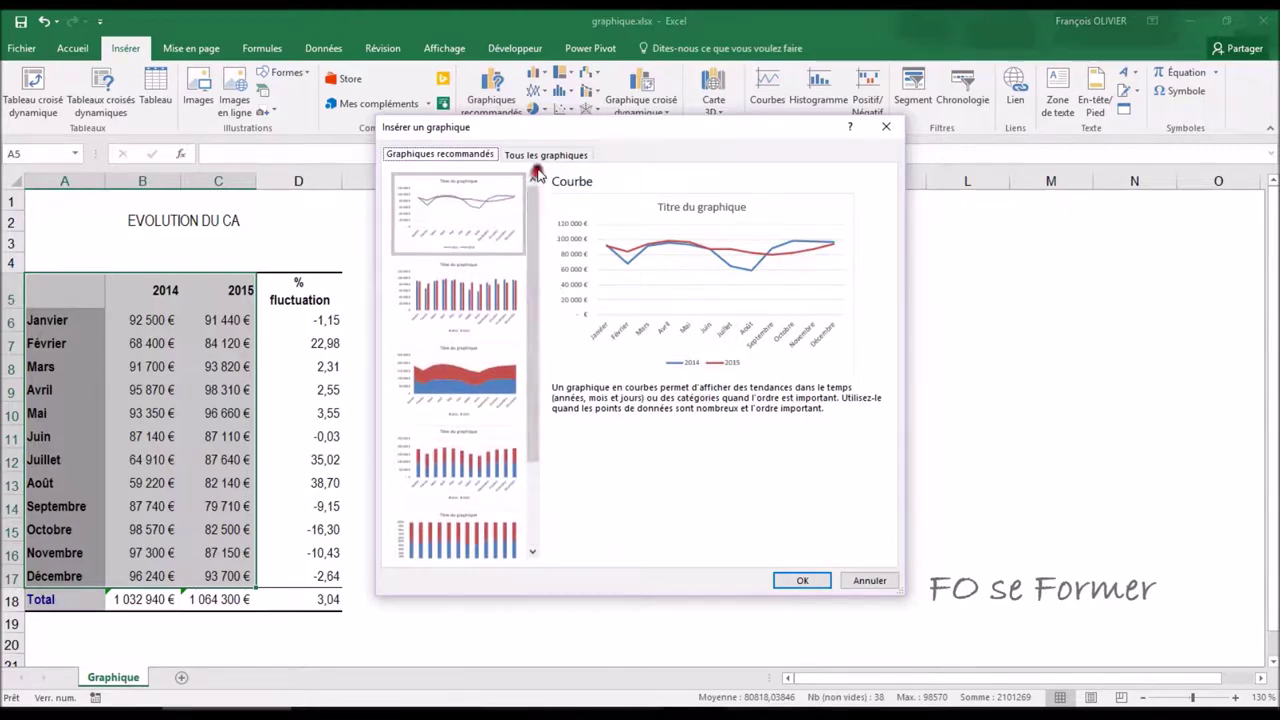
left_click(886, 126)
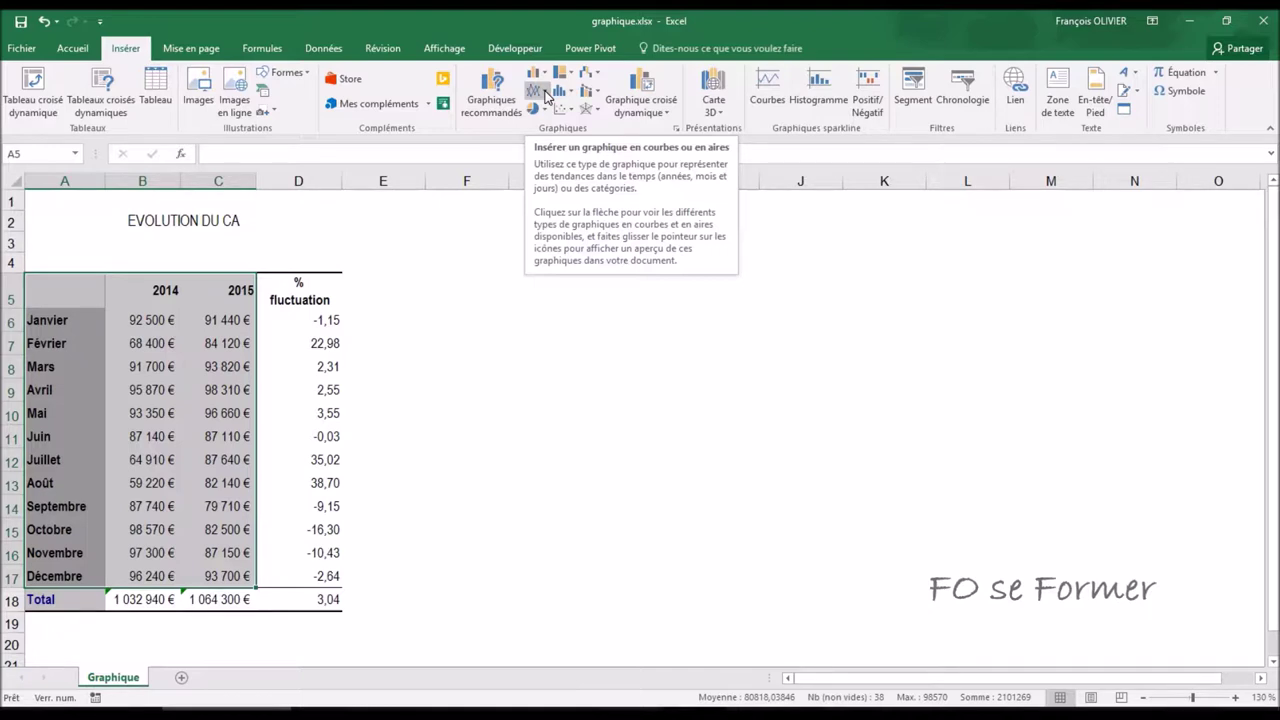
Insert a 2D line chart of the data, place it beside the table and enlarge it across columns E–O
left_click(545, 95)
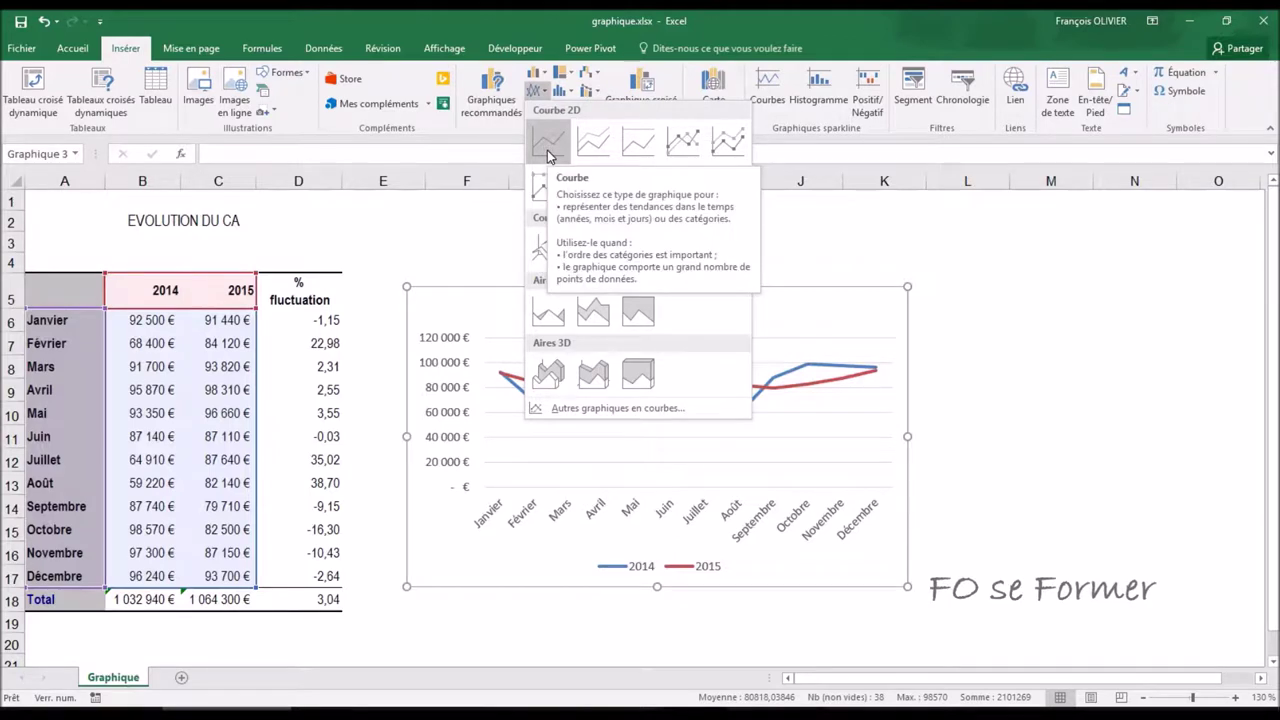
left_click(549, 151)
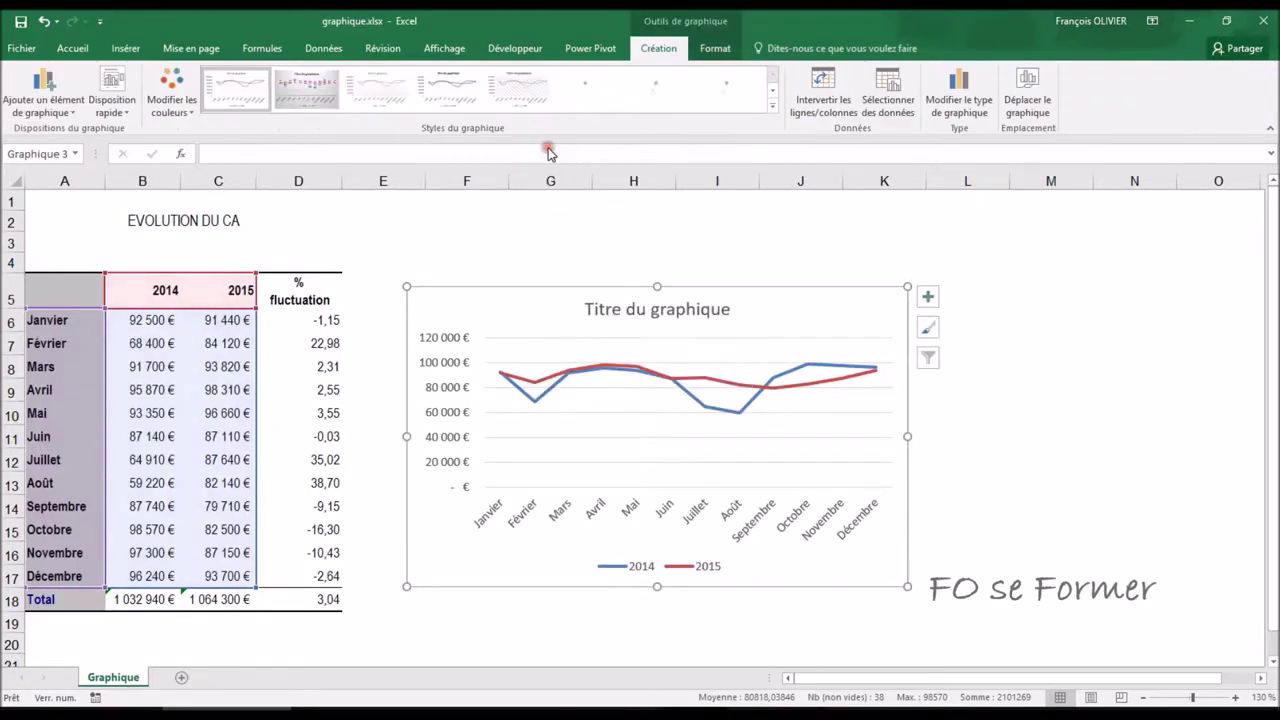
left_click_drag(431, 291, 376, 251)
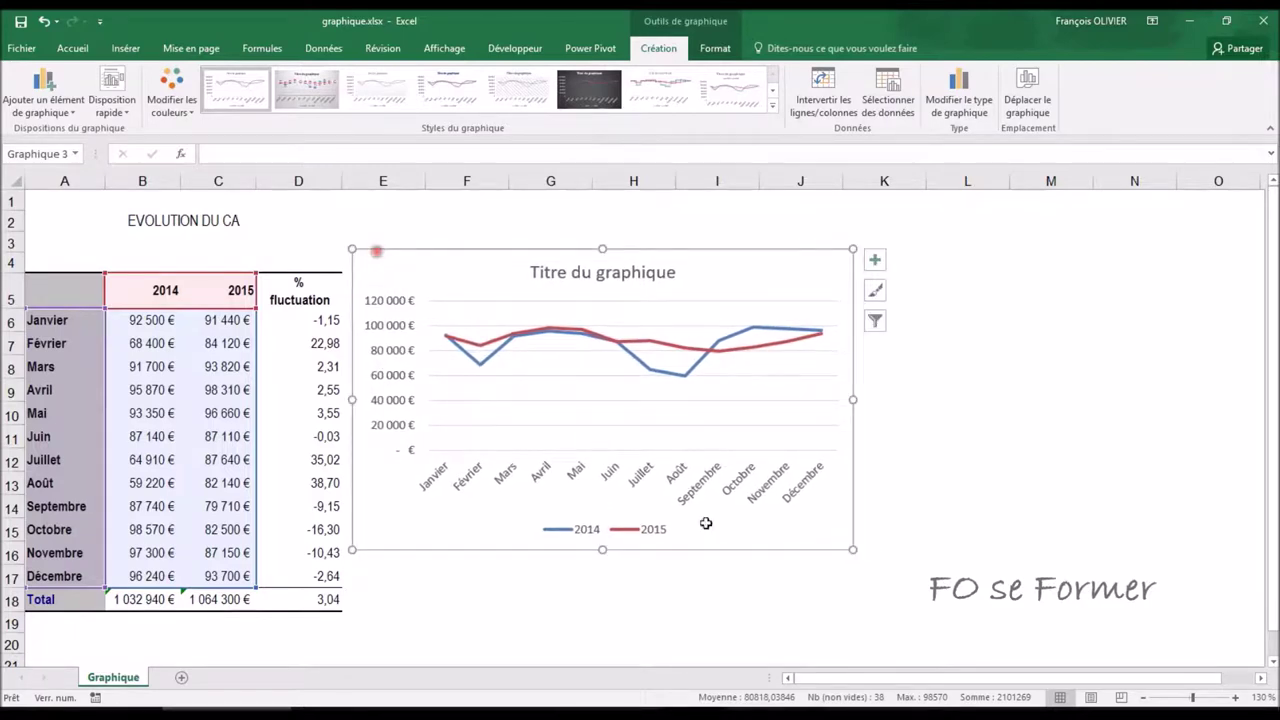
left_click_drag(852, 399, 1244, 399)
left_click_drag(803, 551, 790, 640)
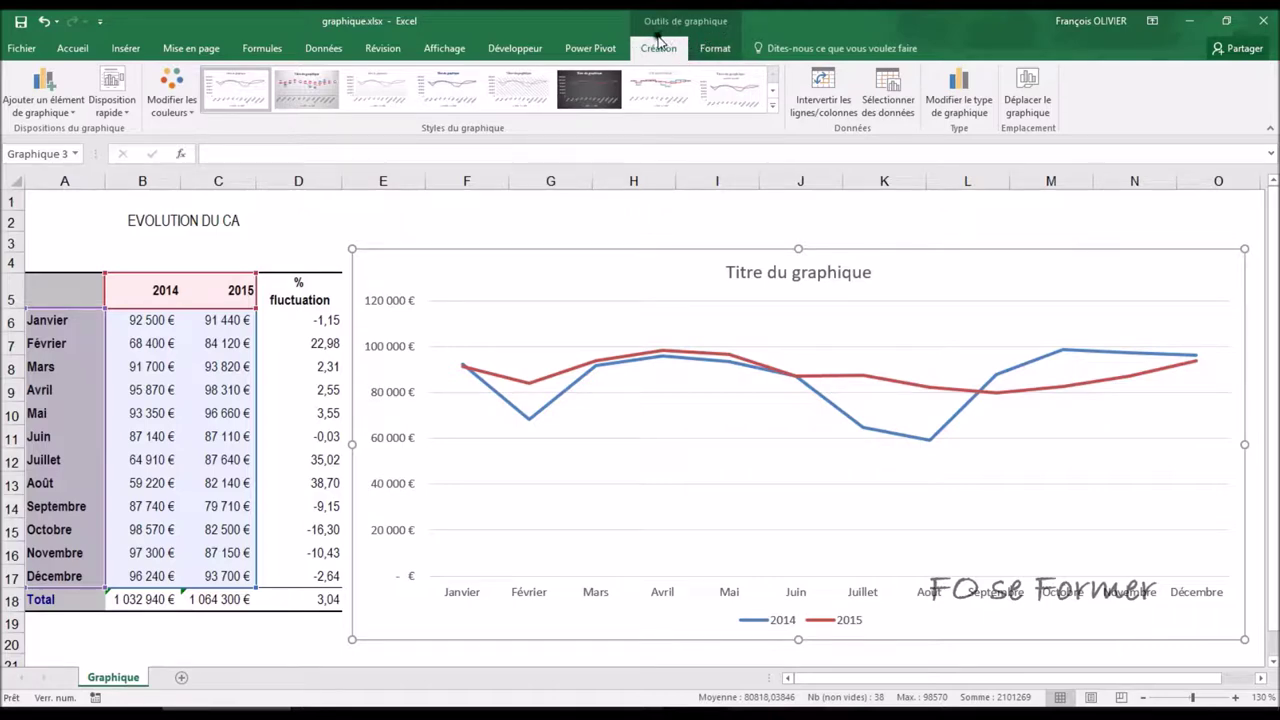
Remove the chart title with Titre du graphique > Aucun
left_click(659, 48)
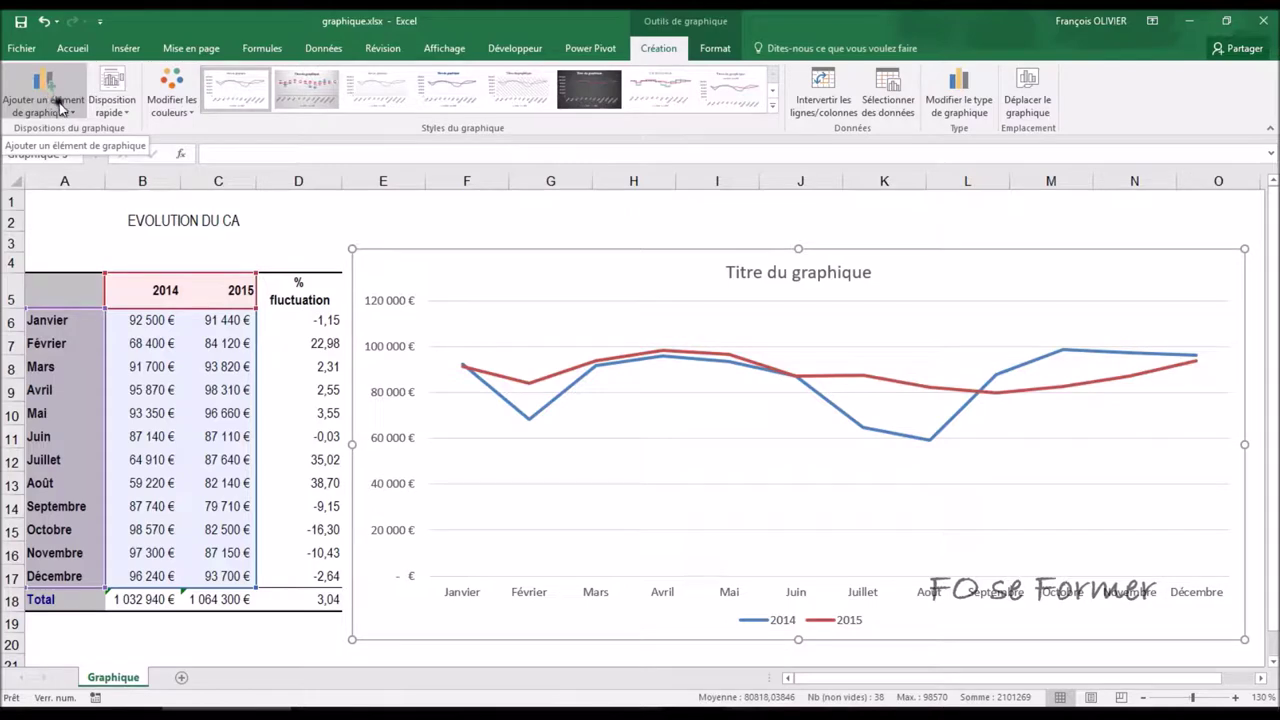
left_click(60, 108)
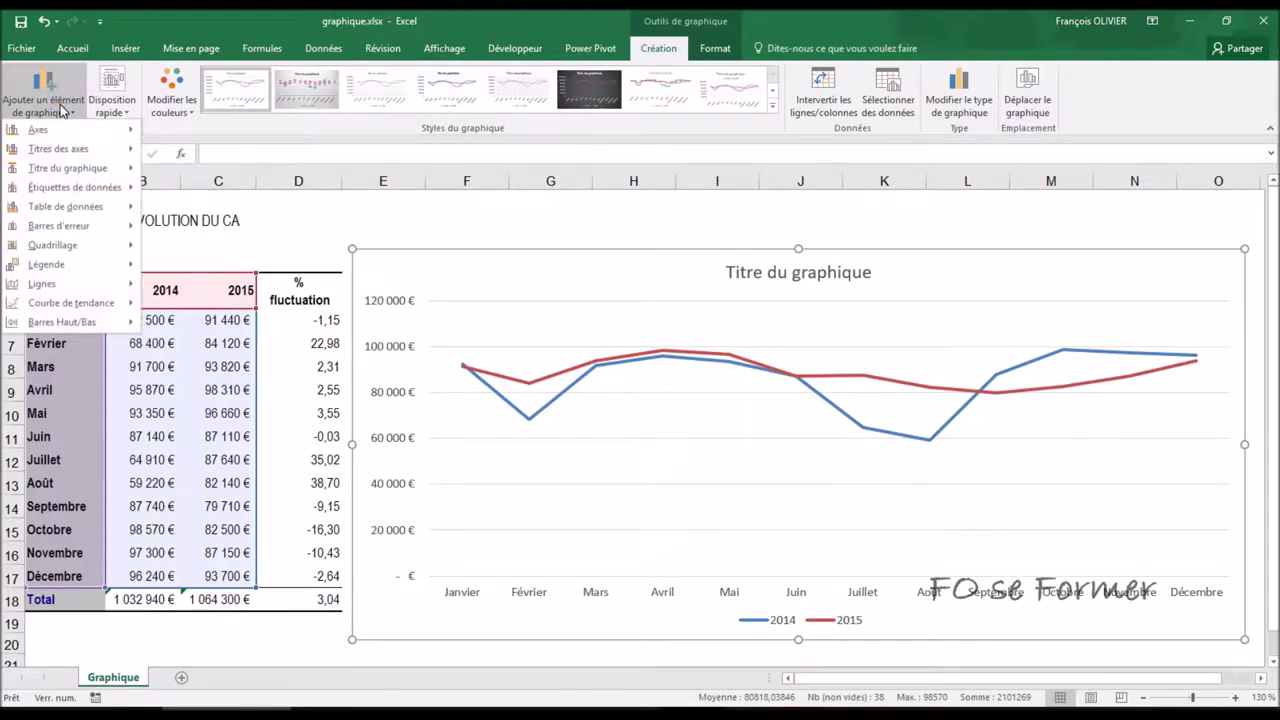
mouse_move(62, 132)
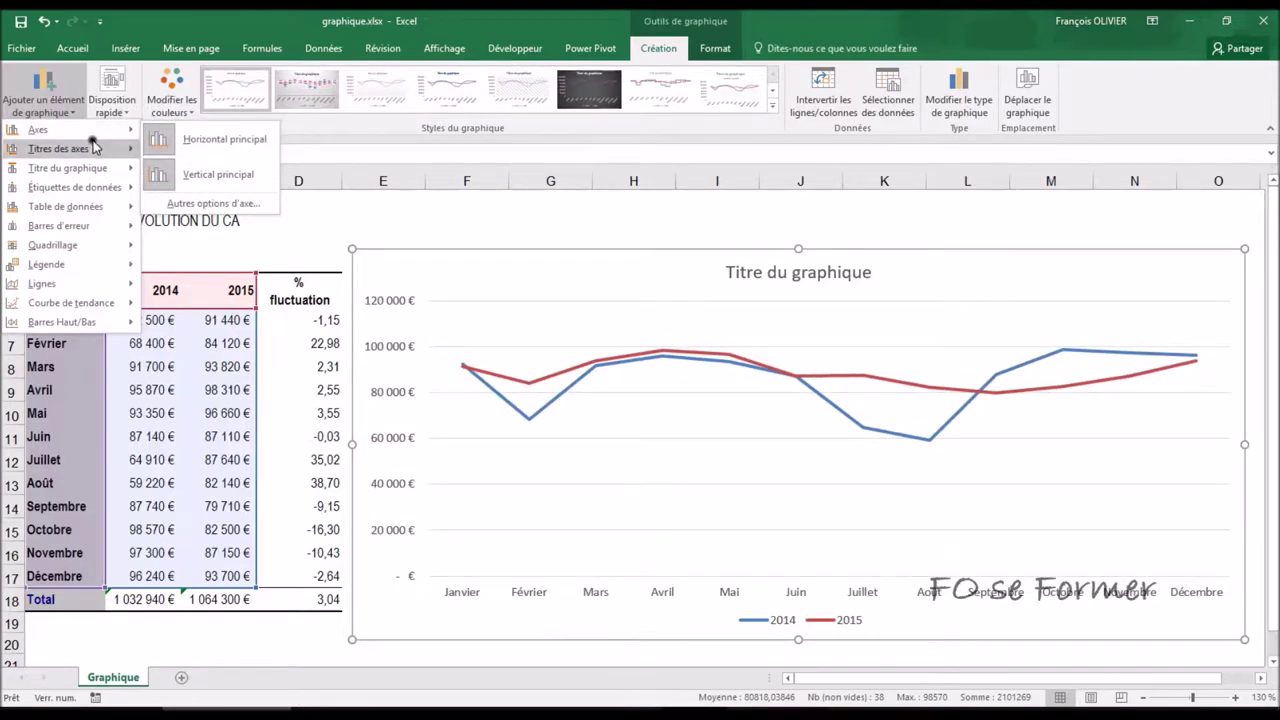
mouse_move(93, 148)
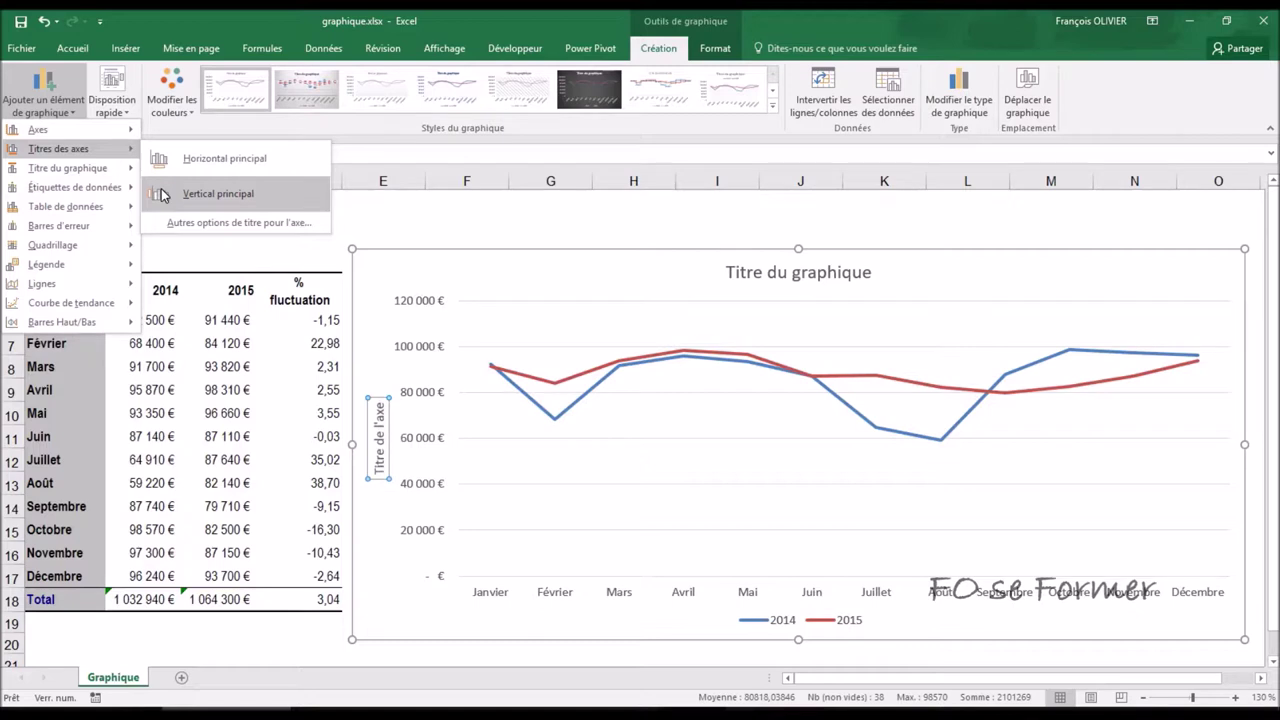
mouse_move(100, 172)
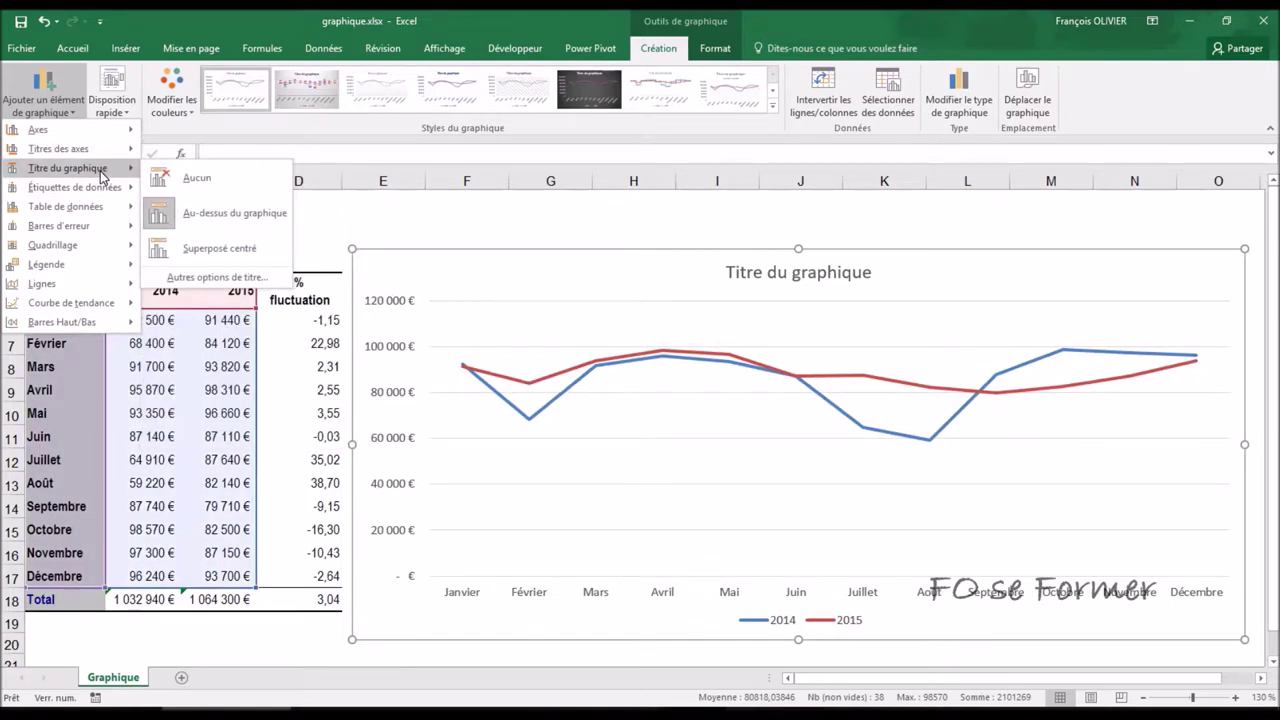
left_click(185, 178)
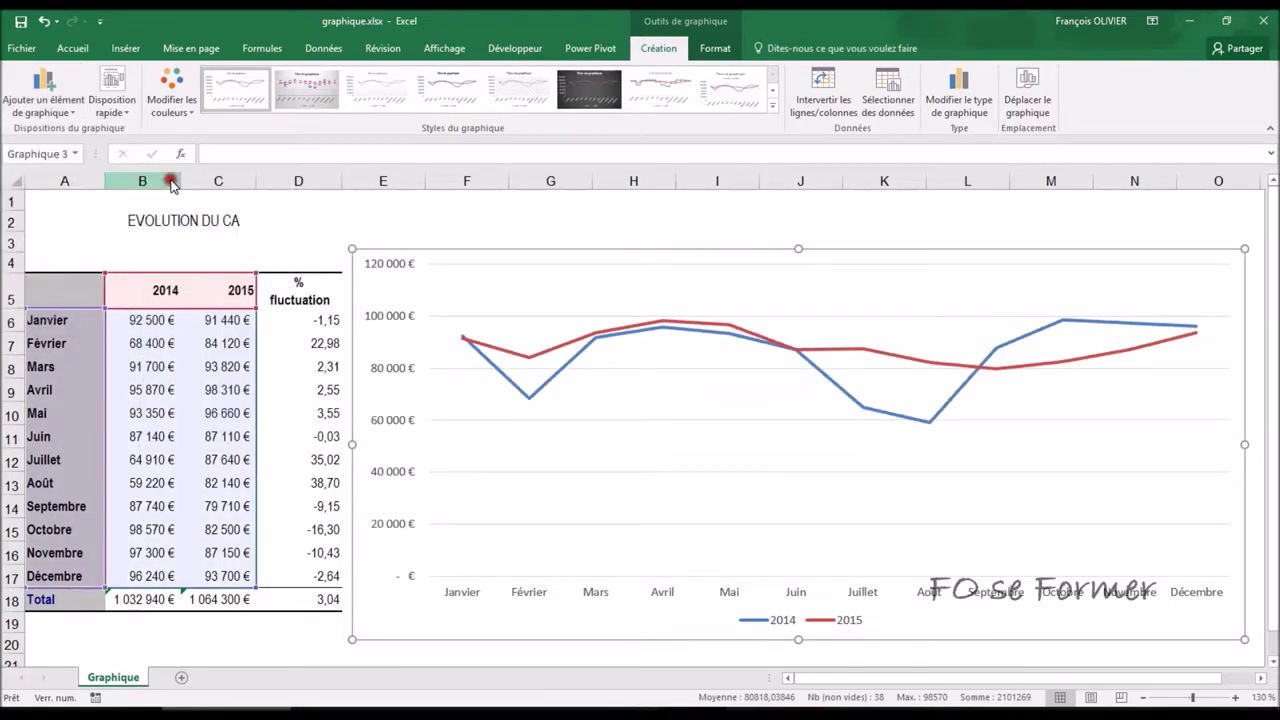
Restore the chart title as a centred overlay on the plot area
left_click(46, 112)
mouse_move(80, 152)
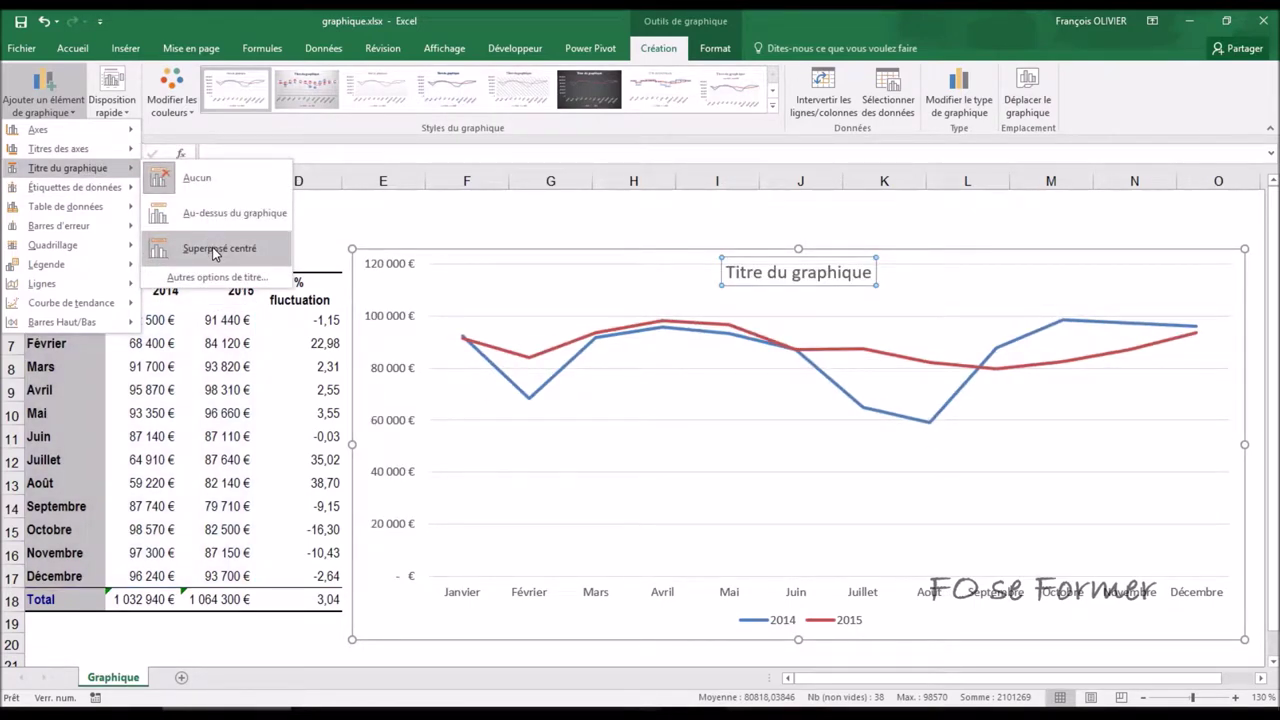
left_click(219, 214)
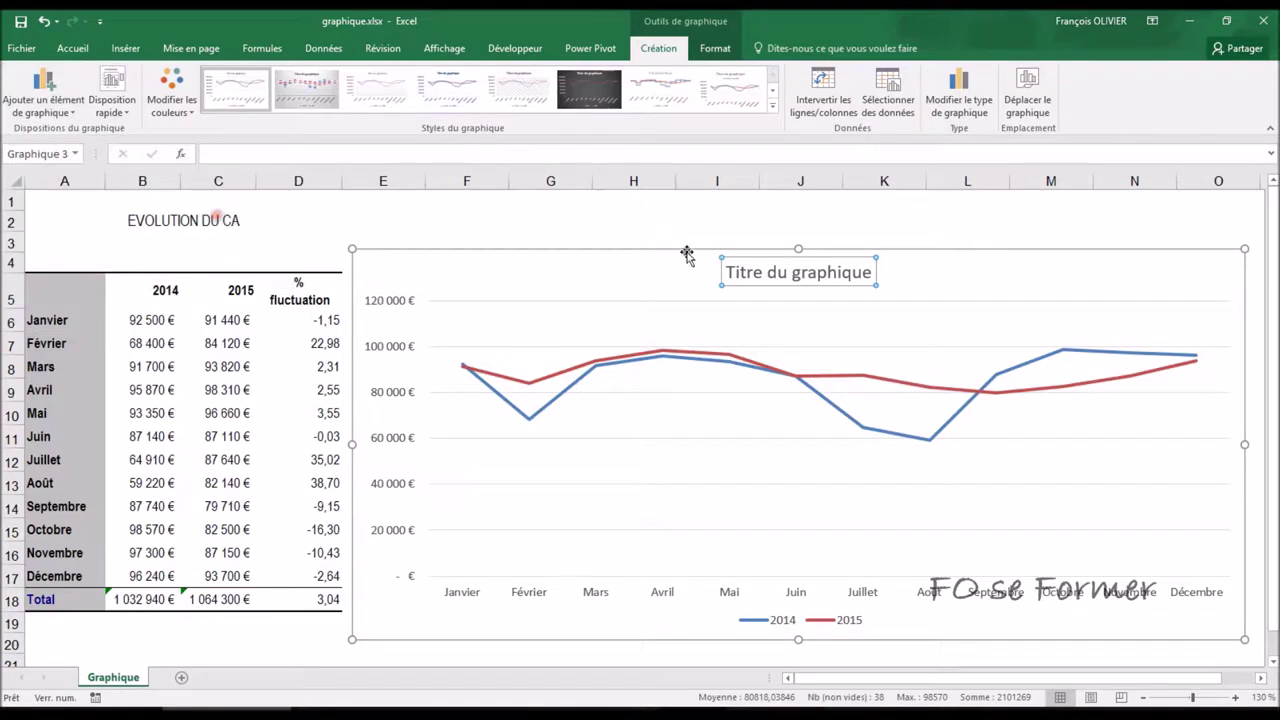
Replace the placeholder chart title with 'Chiffre d'affaire'
left_click(807, 272)
left_click_drag(872, 273, 744, 278)
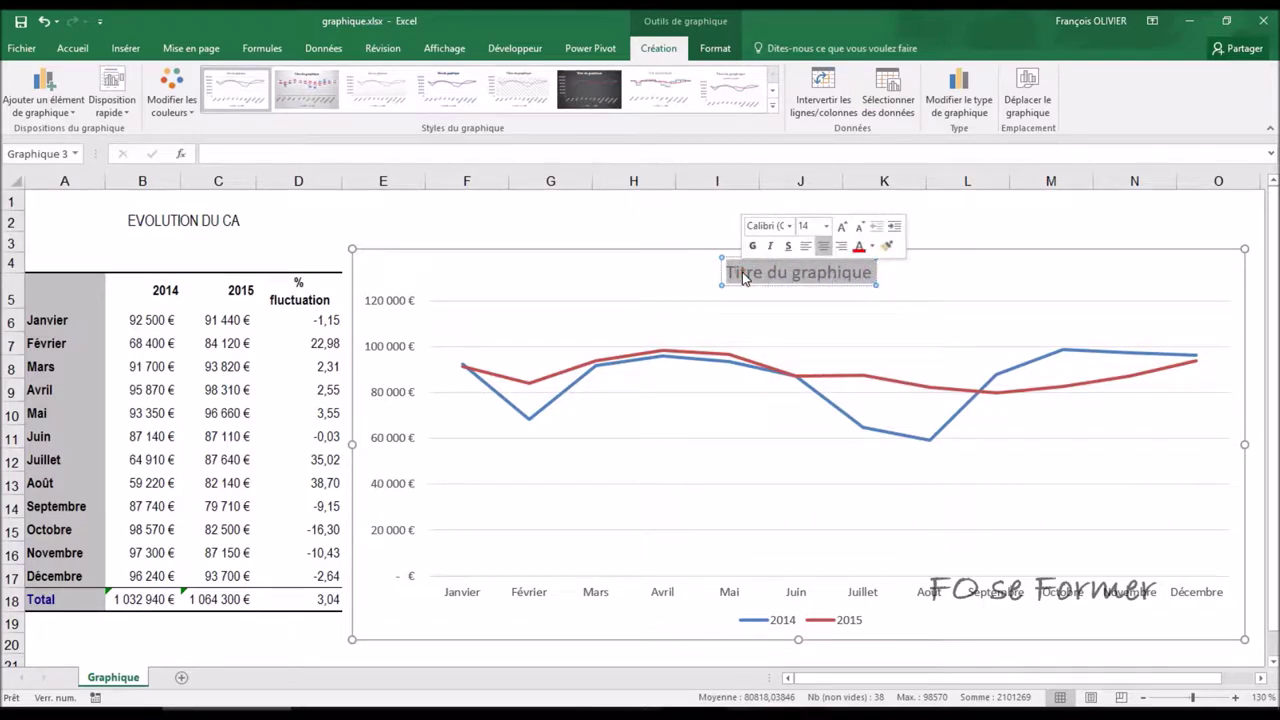
type("Chiffre d'affaire")
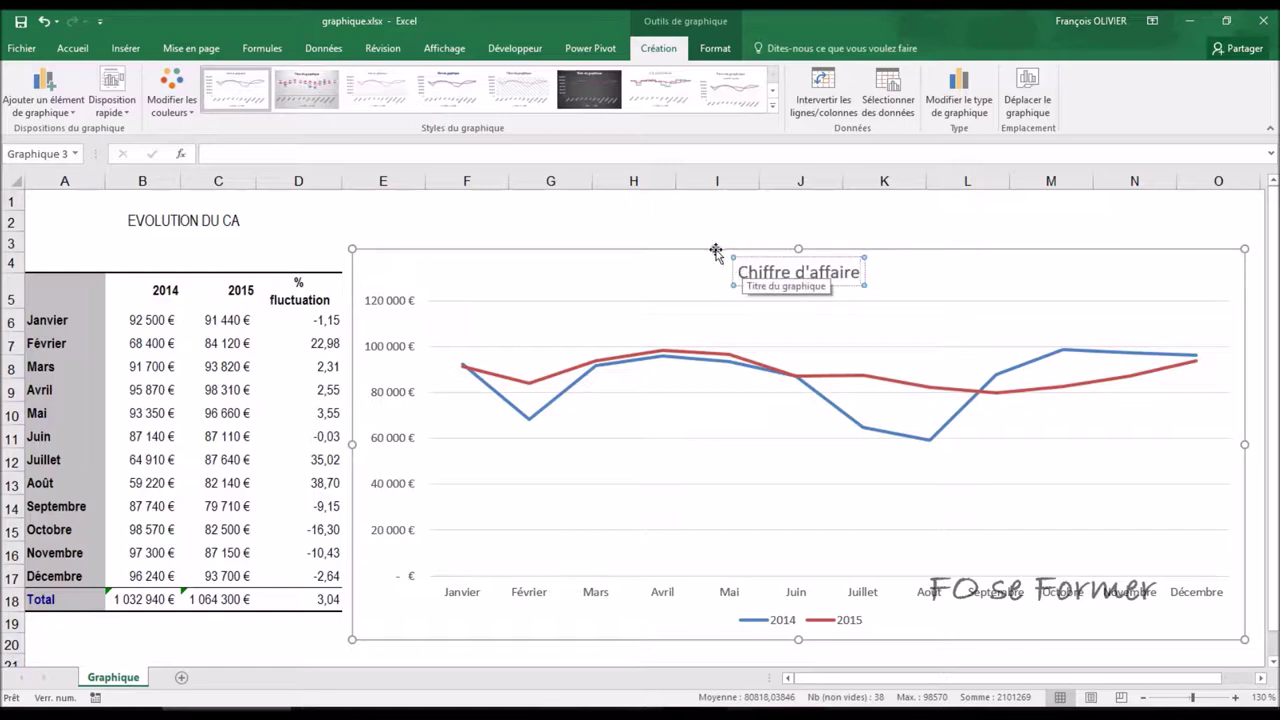
left_click(695, 250)
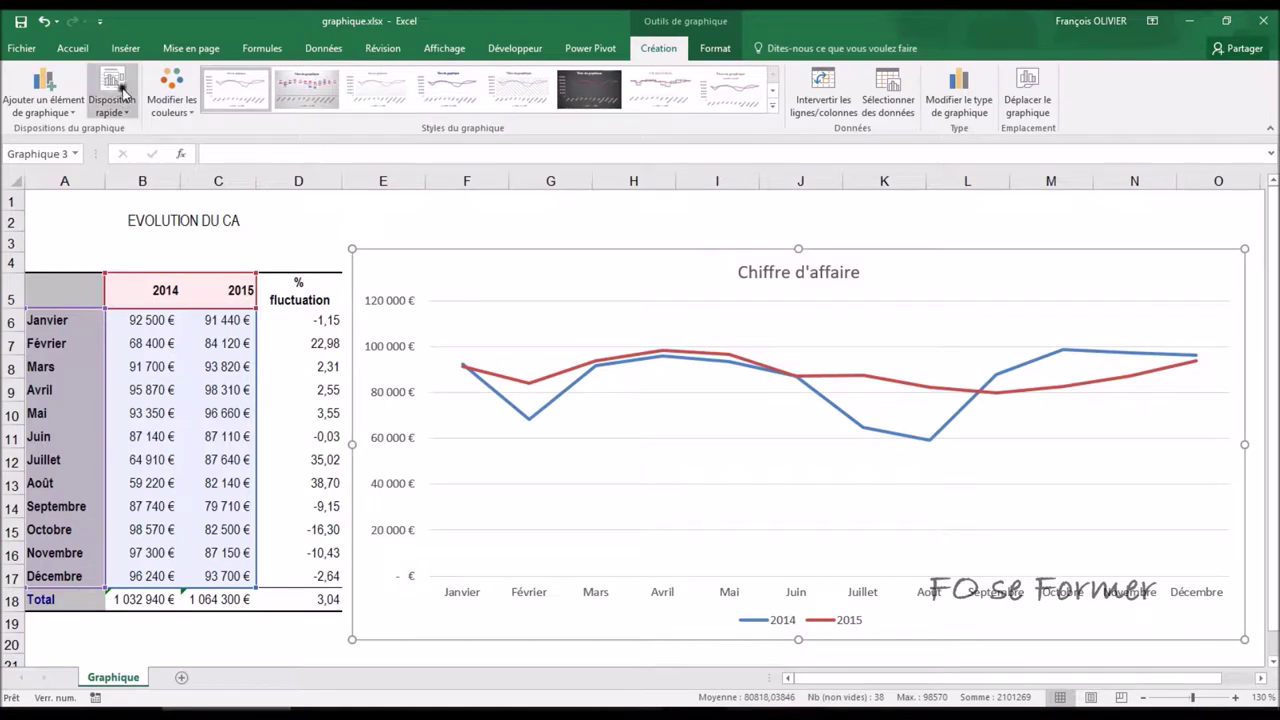
left_click(76, 105)
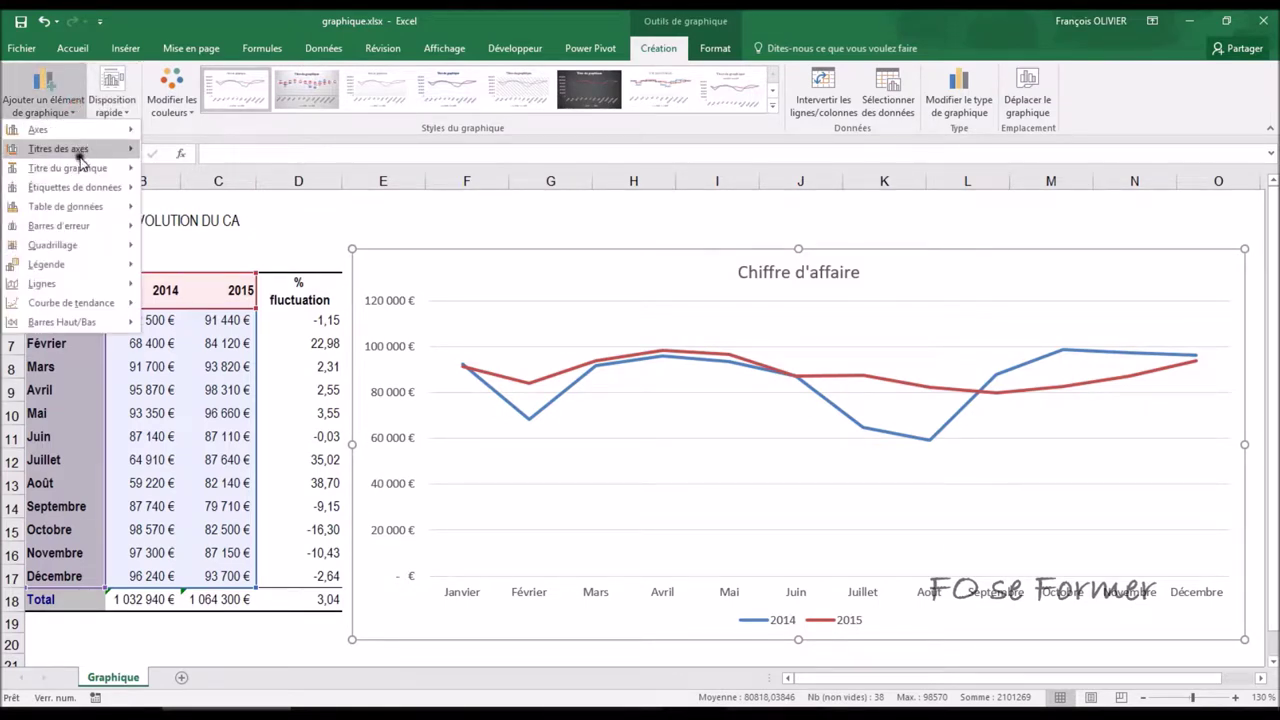
mouse_move(80, 184)
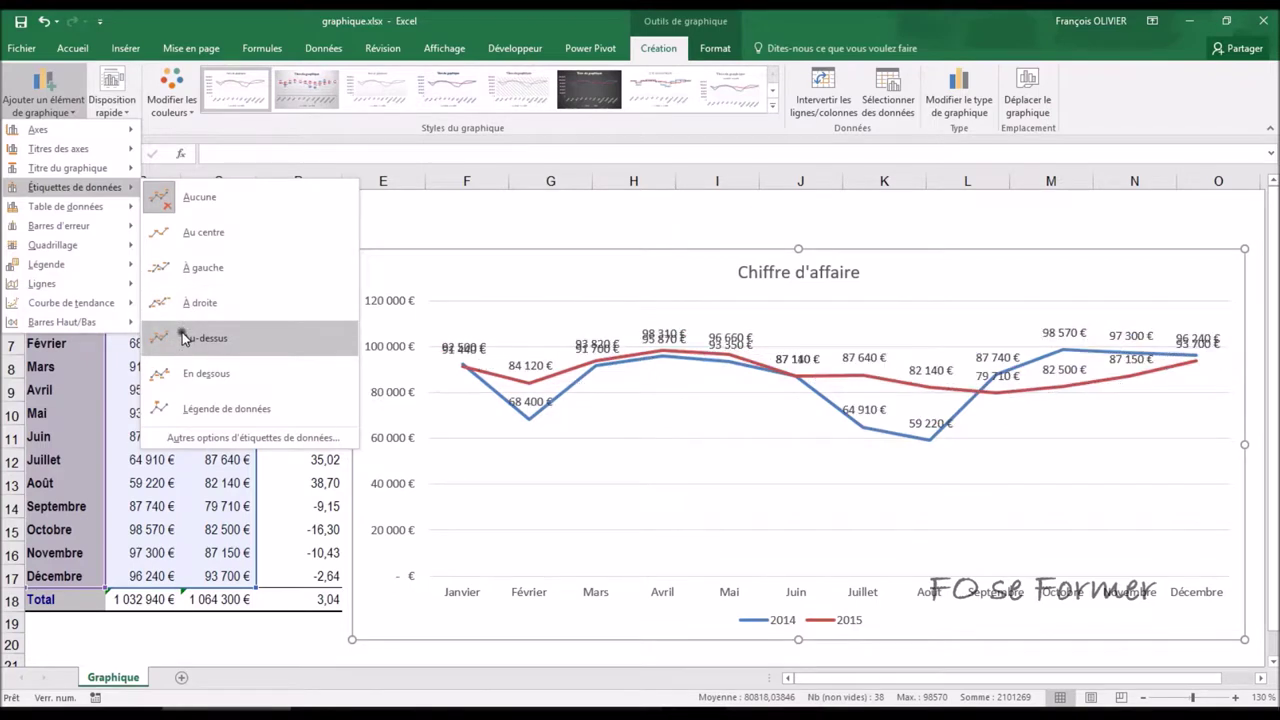
mouse_move(80, 210)
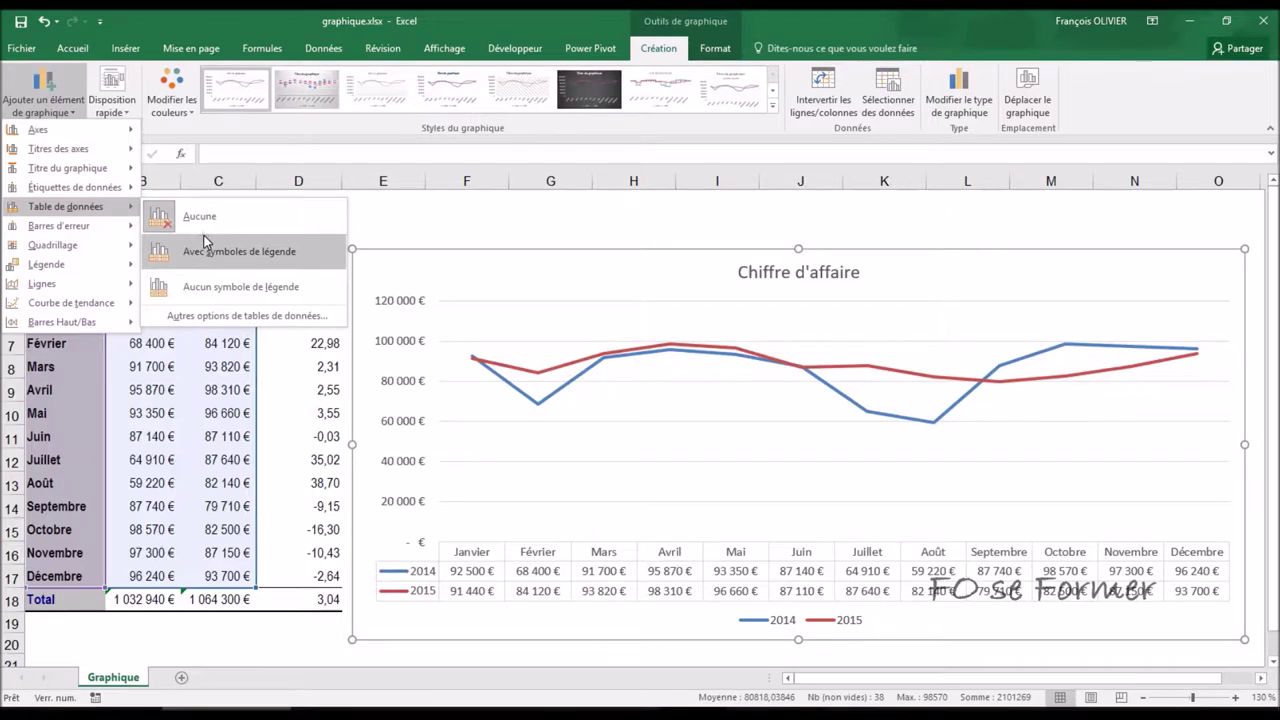
mouse_move(108, 225)
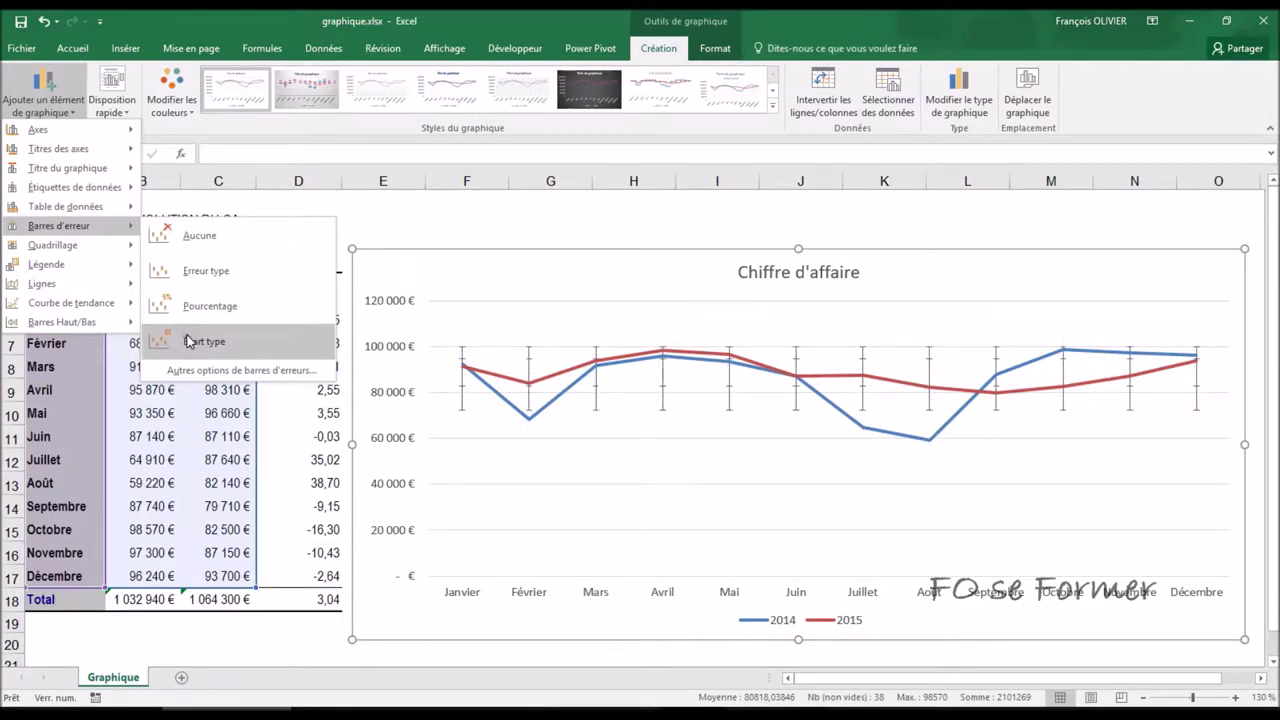
mouse_move(104, 248)
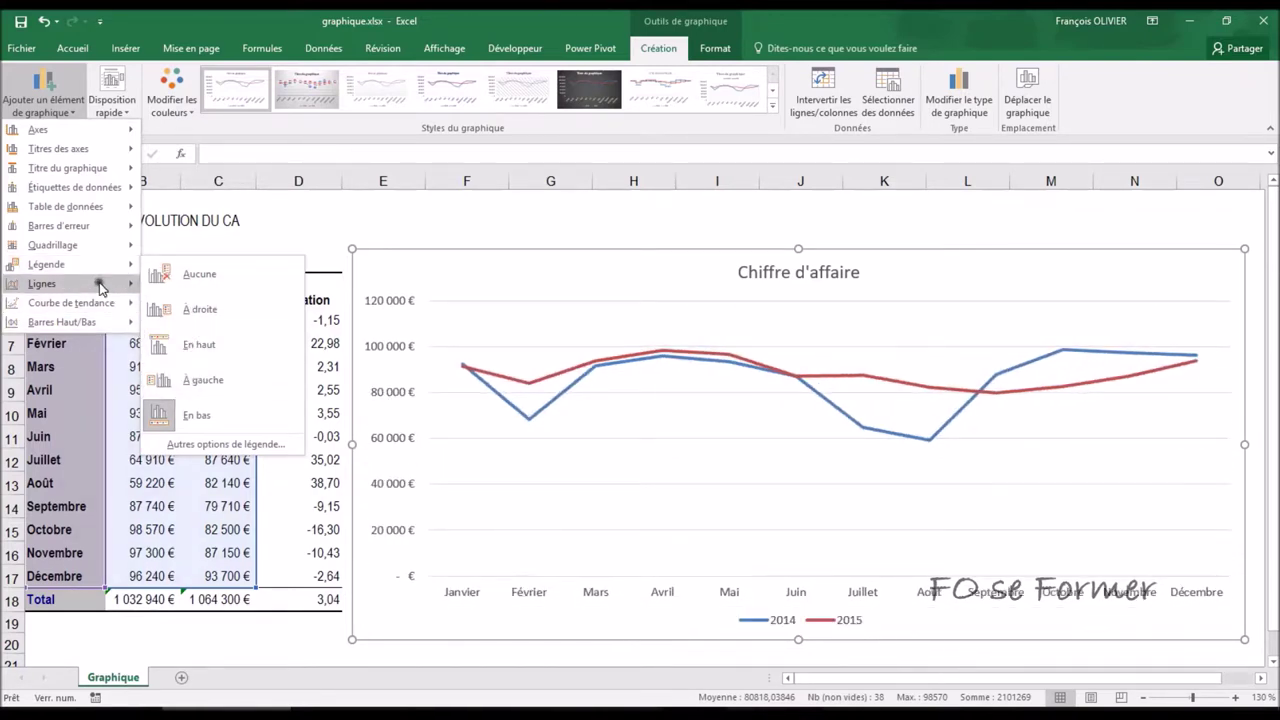
mouse_move(99, 282)
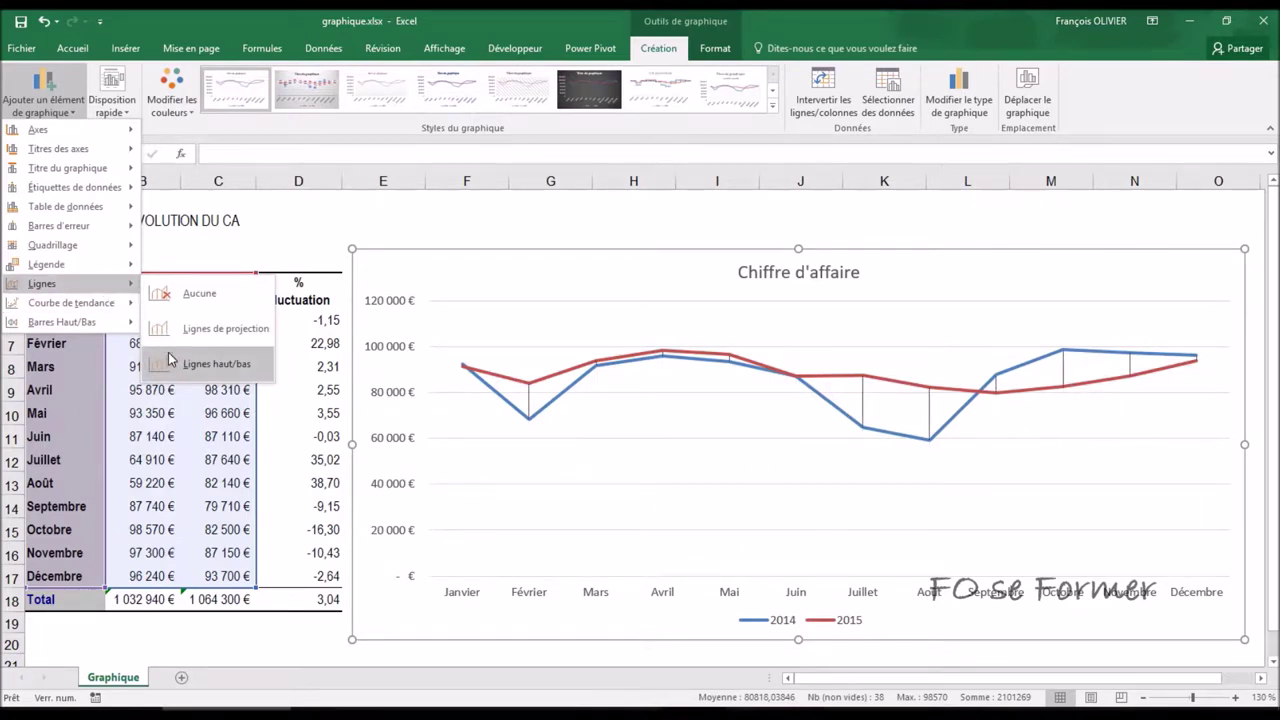
mouse_move(82, 307)
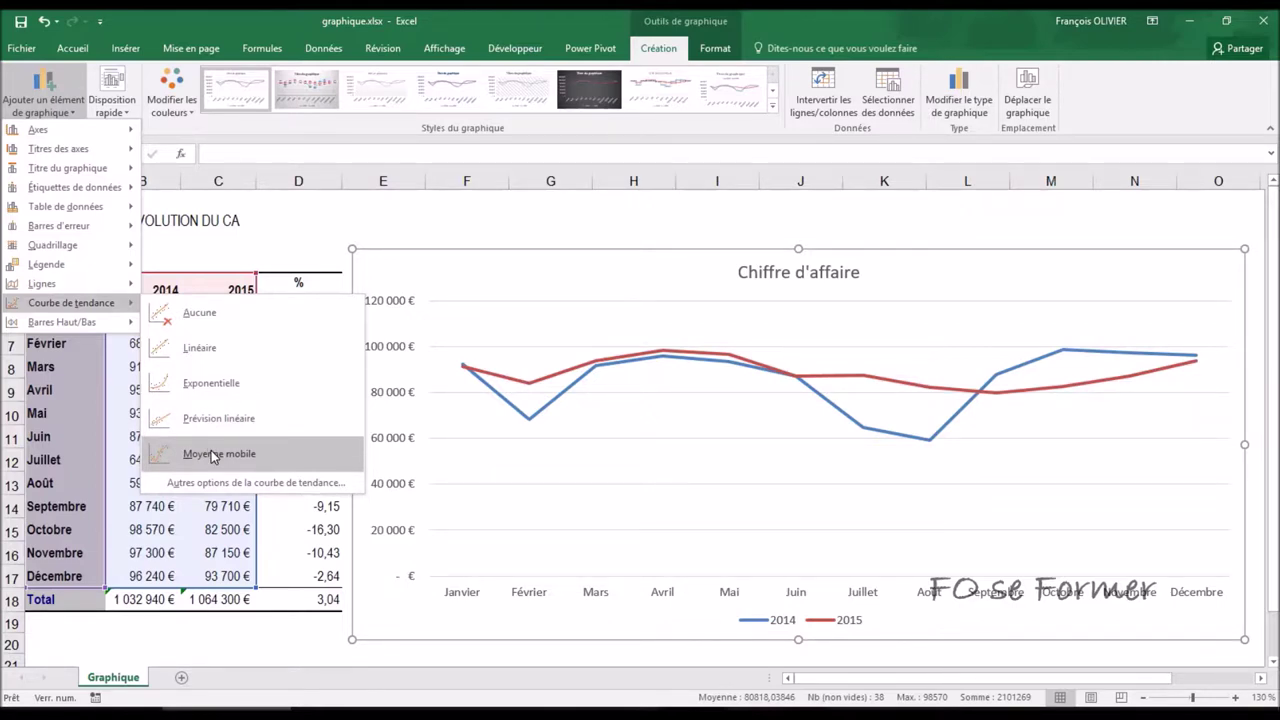
left_click(209, 356)
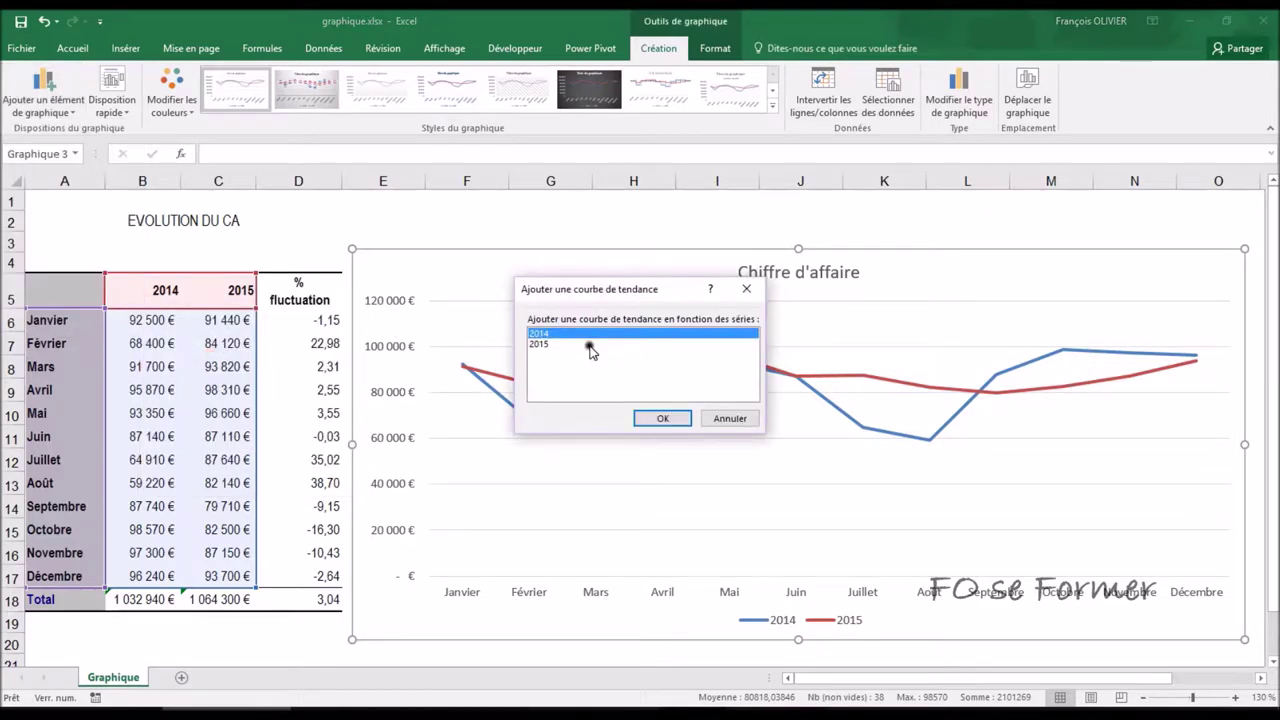
Add a linear trendline for the 2015 series, shown as Linéaire (2015) in the legend
left_click(592, 344)
left_click(662, 418)
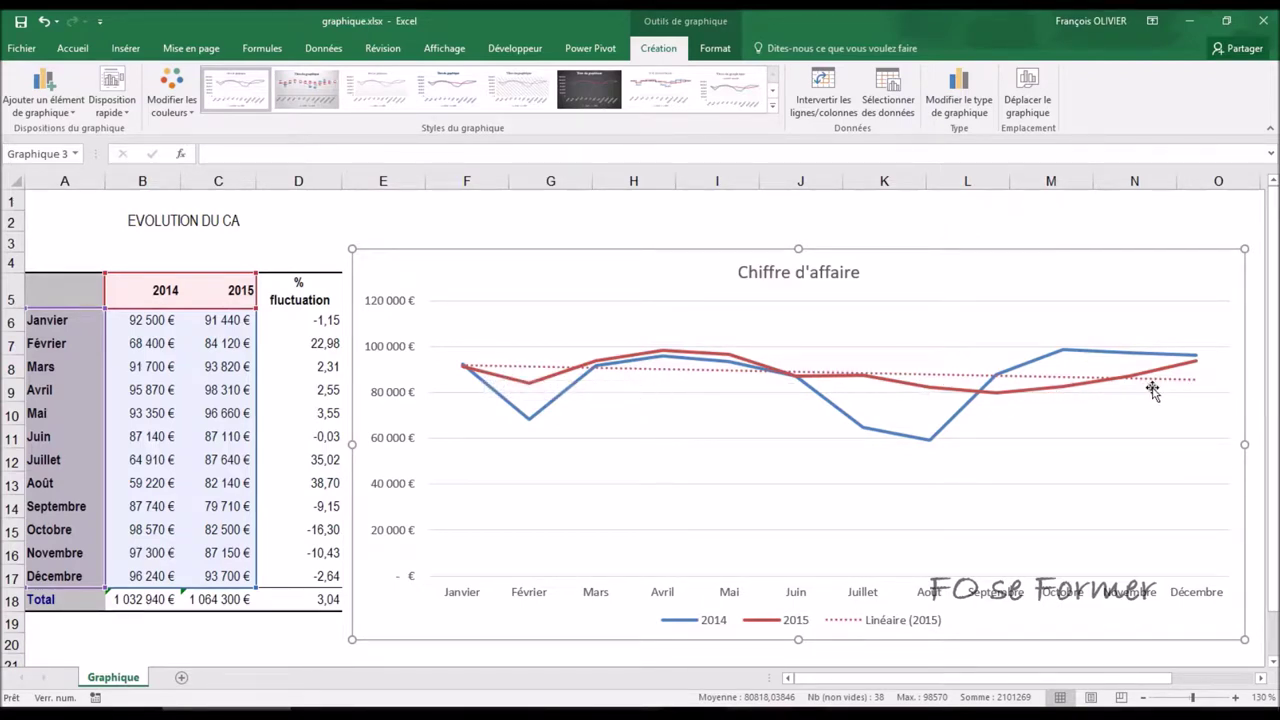
left_click(43, 90)
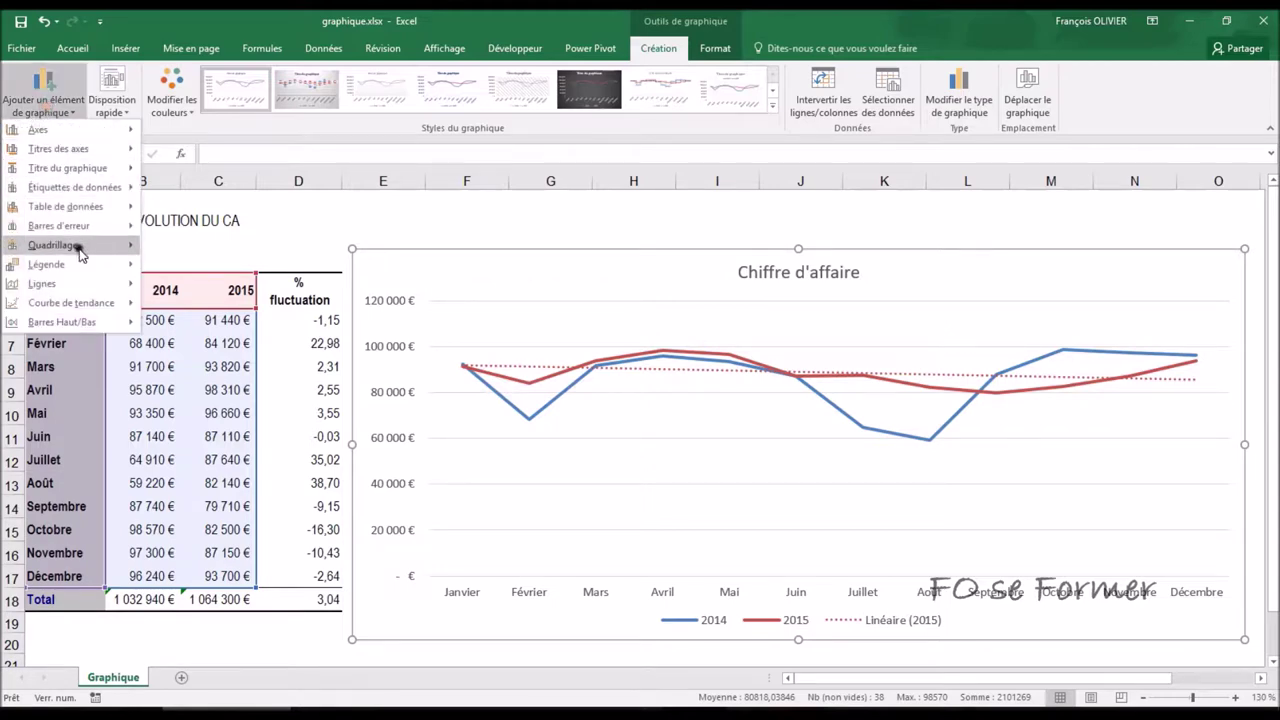
Remove the 2015 trendline and preview up/down bars without applying them
left_click(190, 318)
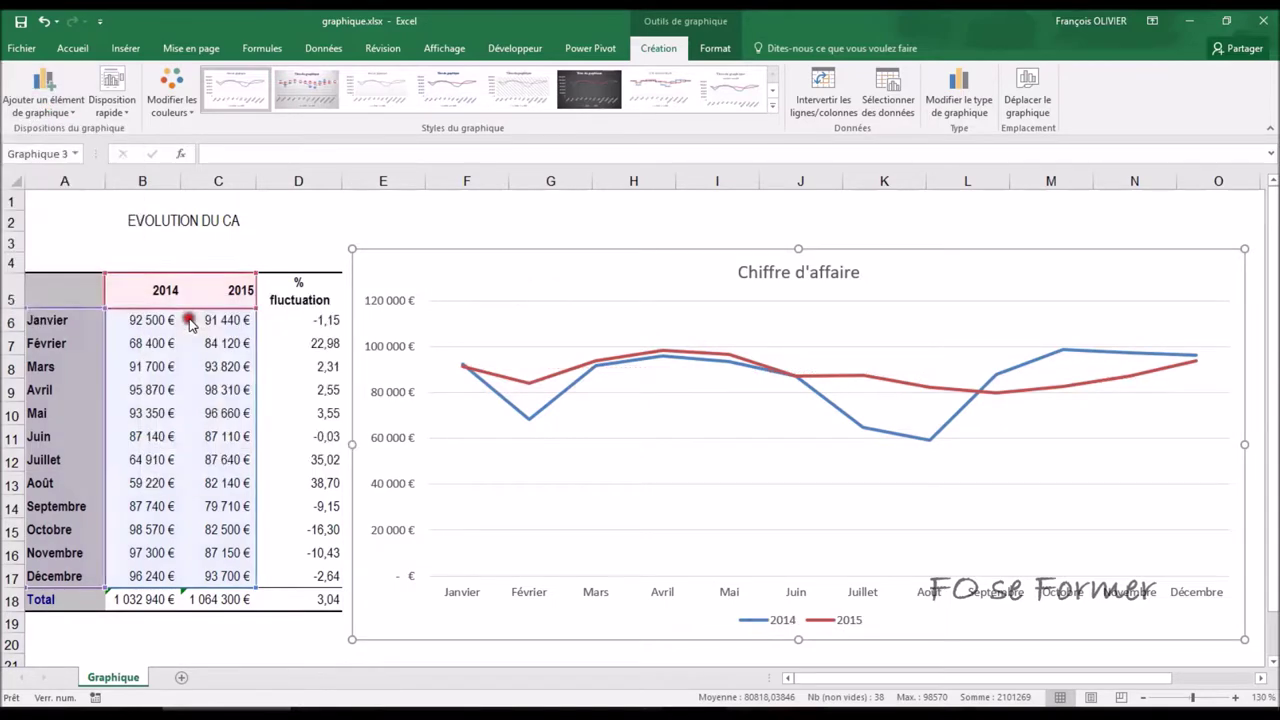
left_click(48, 108)
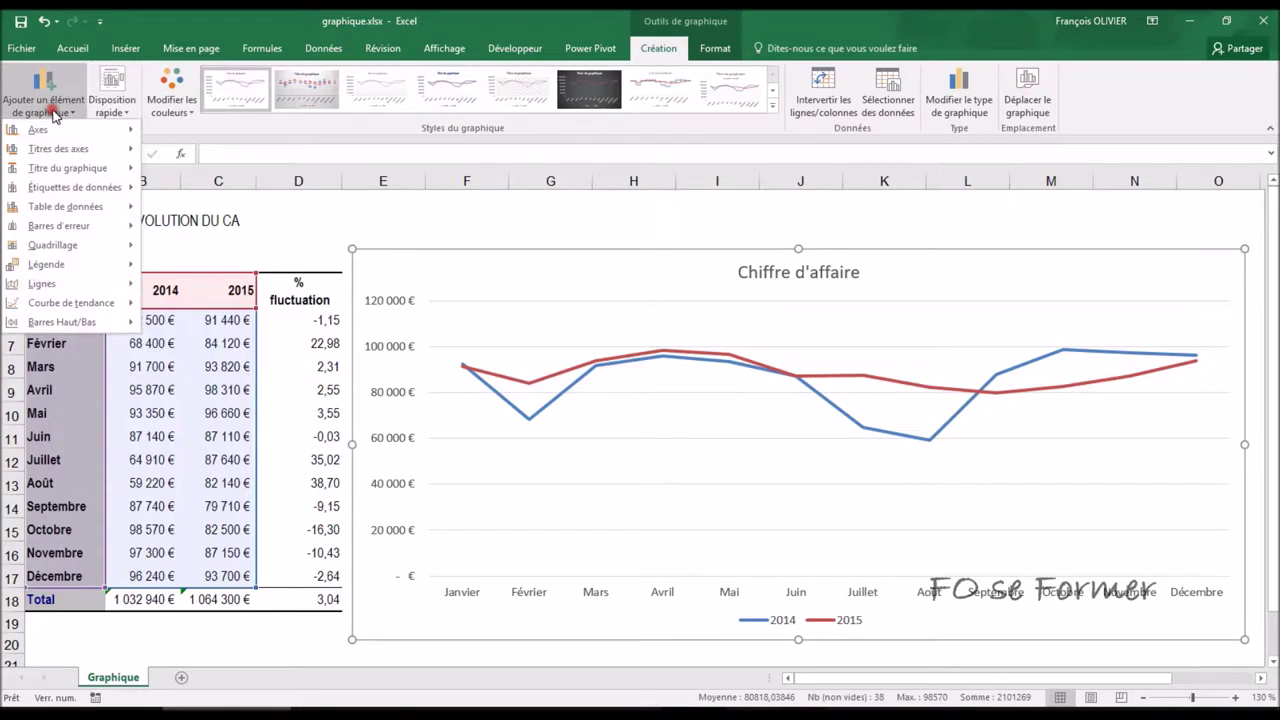
mouse_move(80, 319)
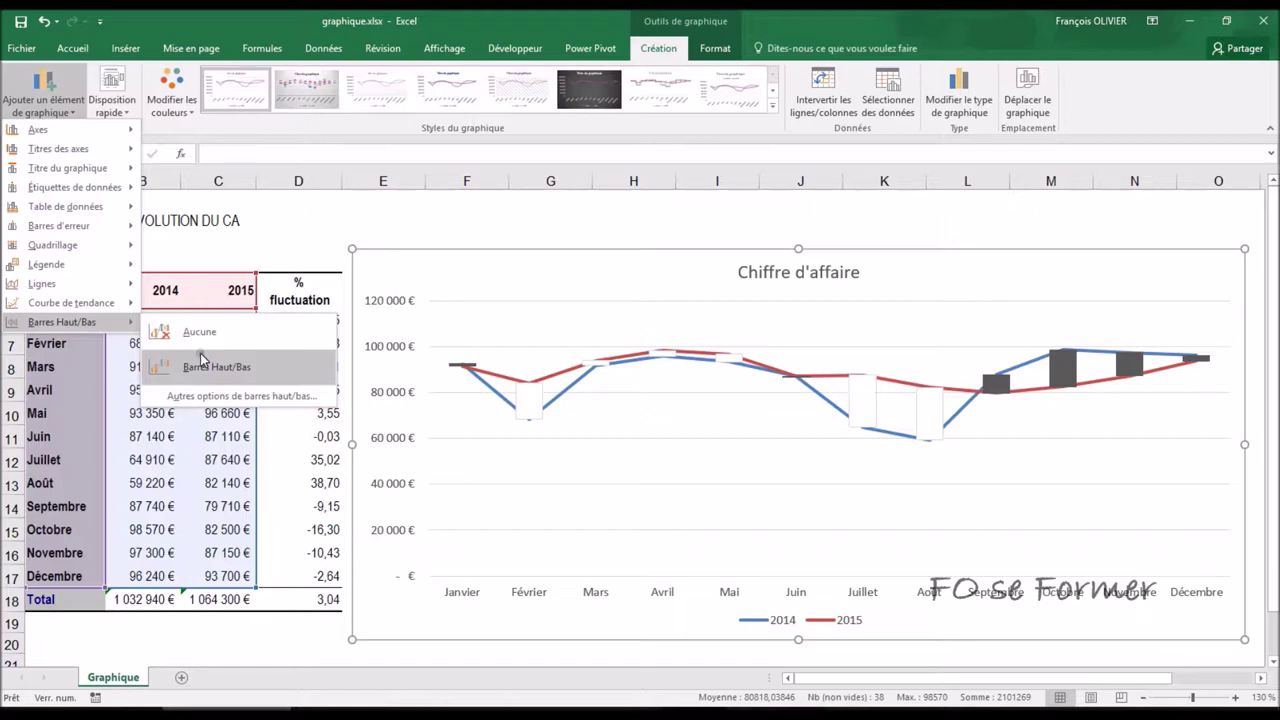
left_click(215, 15)
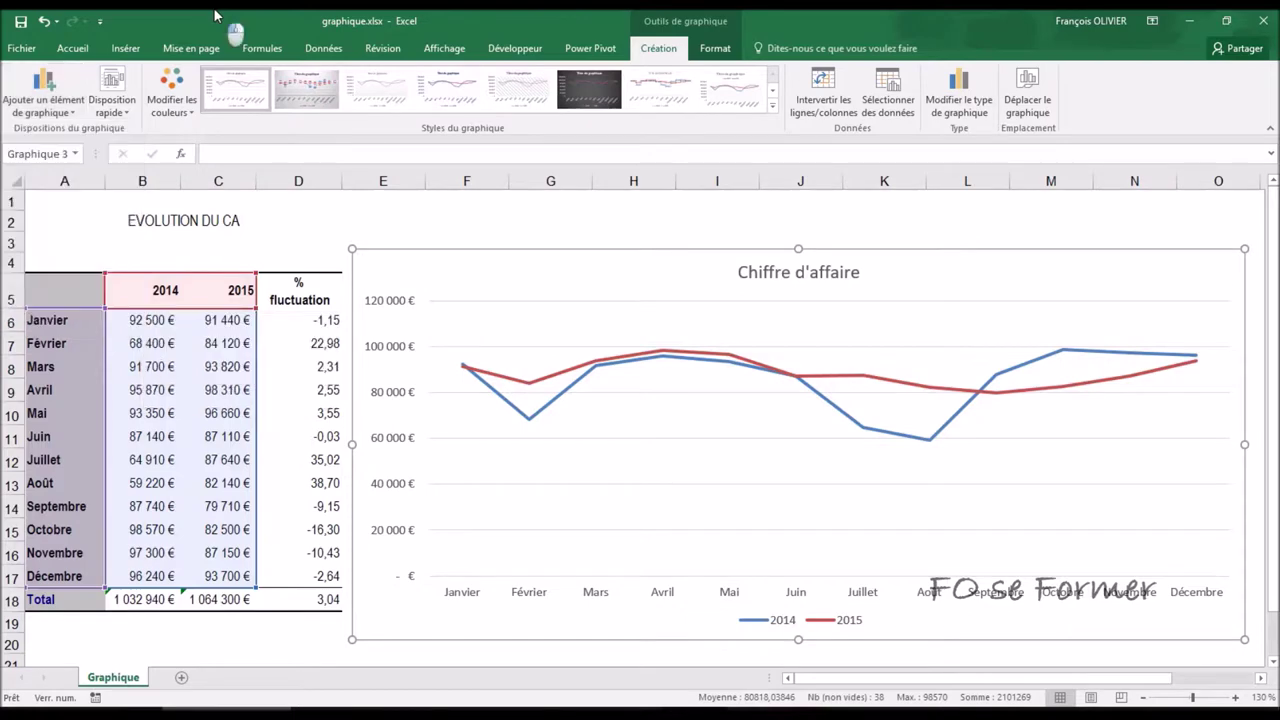
left_click(135, 108)
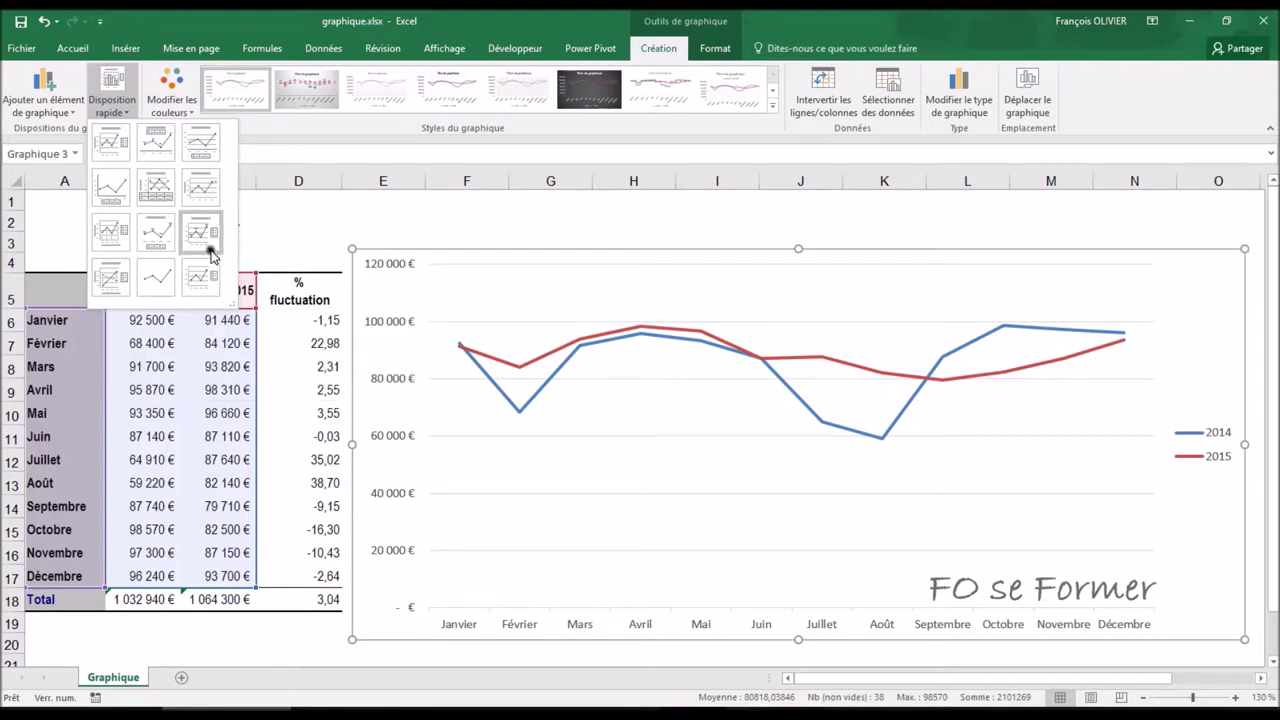
left_click(200, 142)
left_click(183, 82)
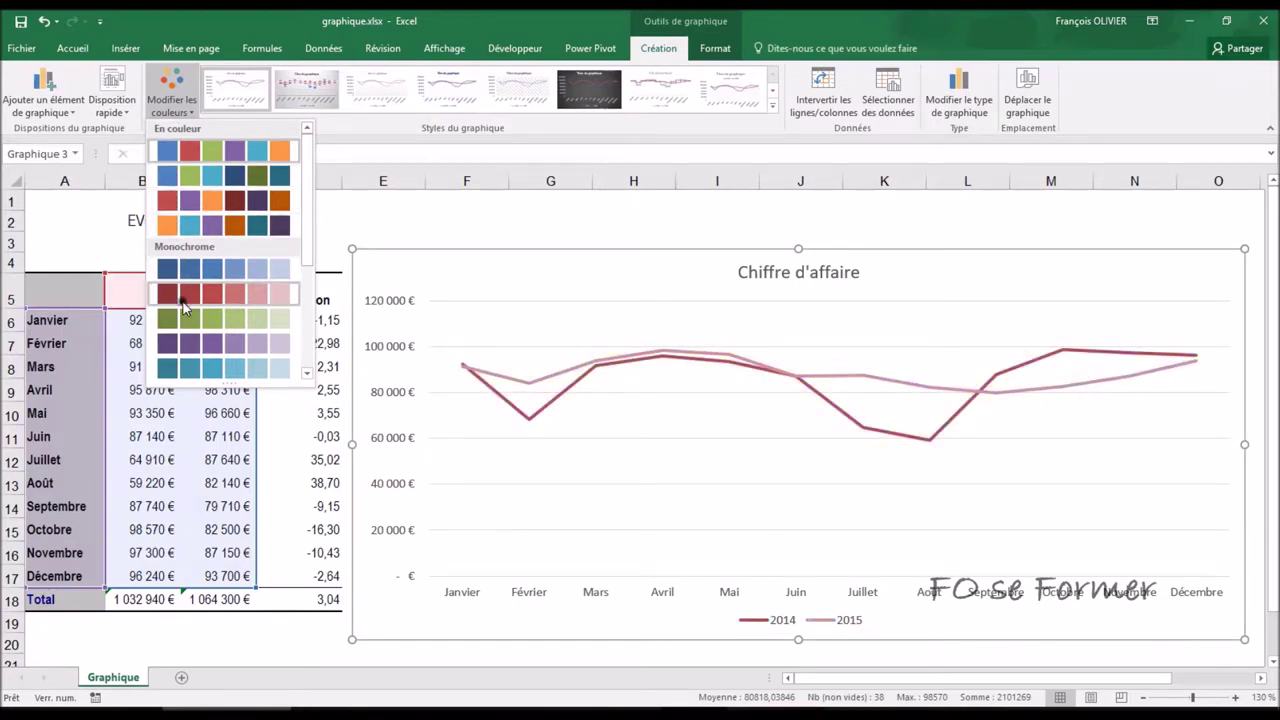
scroll(182, 300, "down", 3)
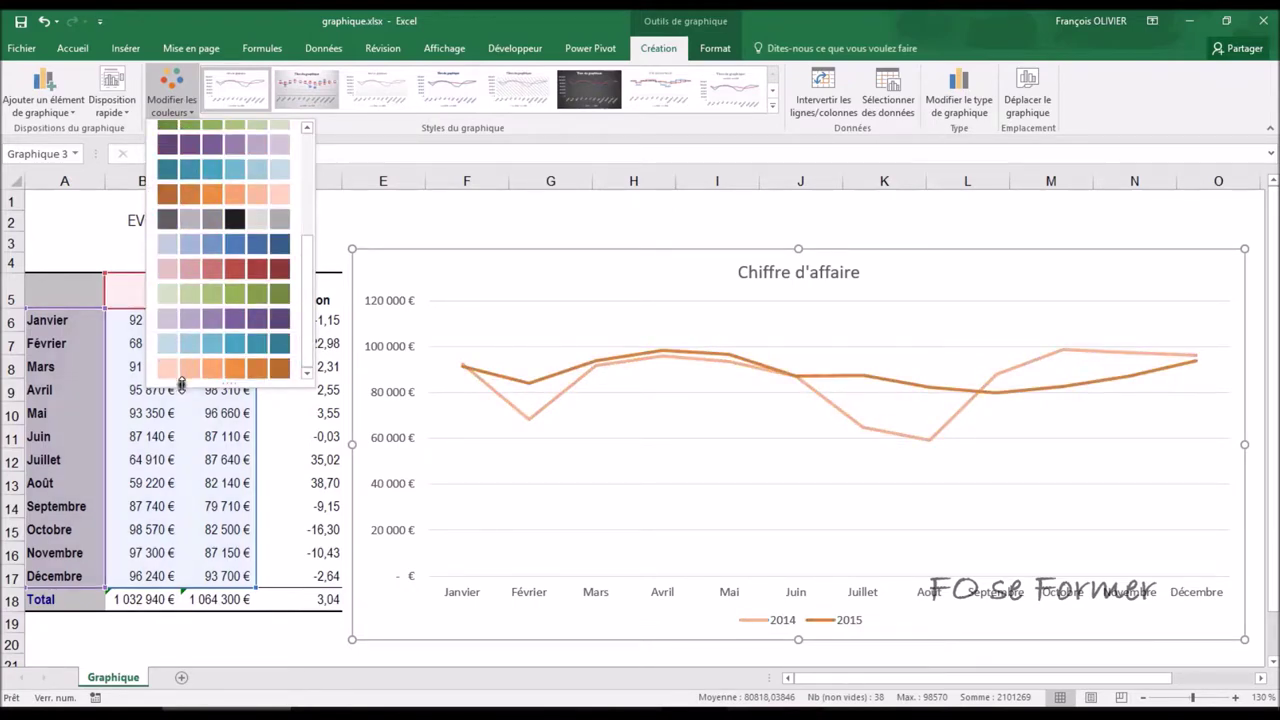
left_click(346, 130)
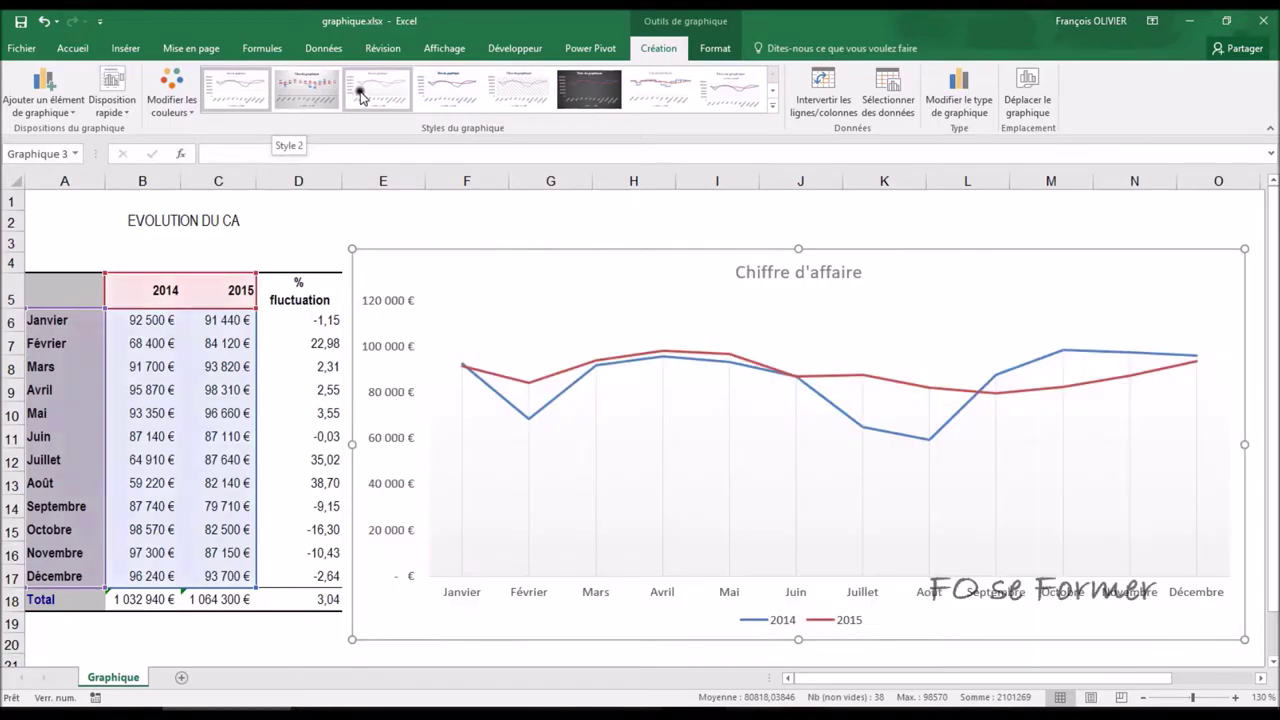
left_click(442, 93)
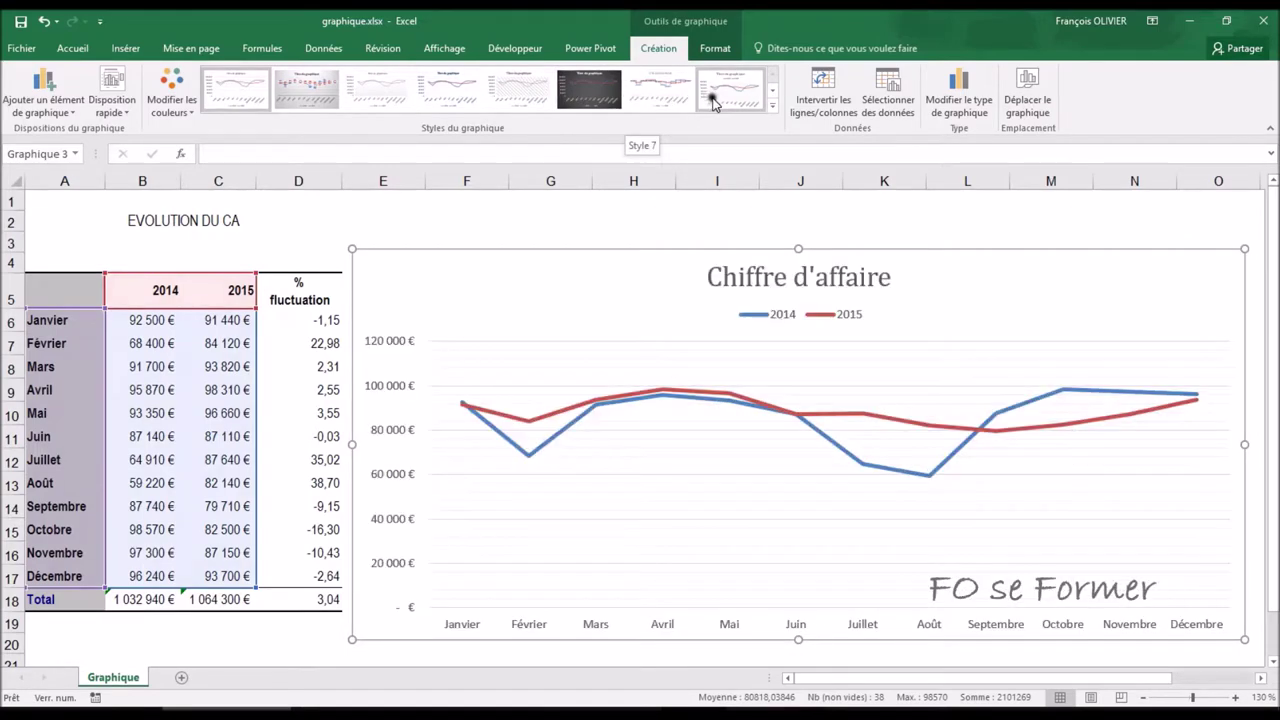
left_click(772, 104)
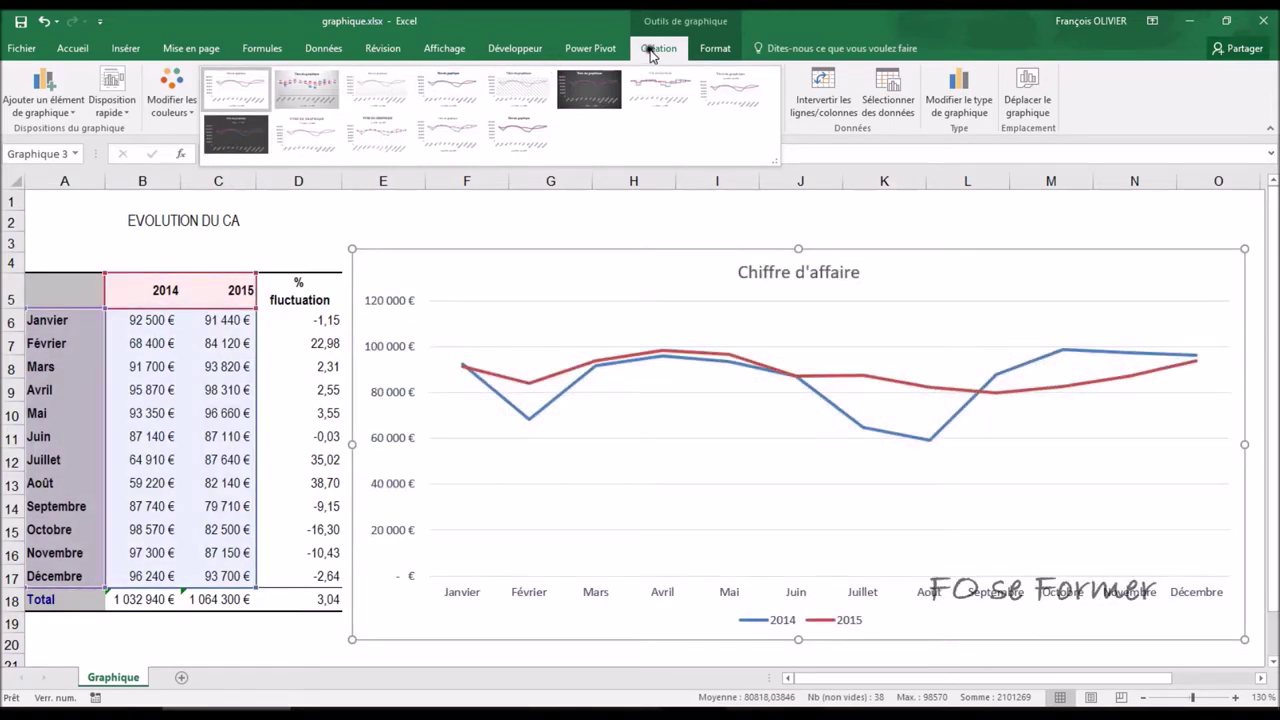
left_click(657, 50)
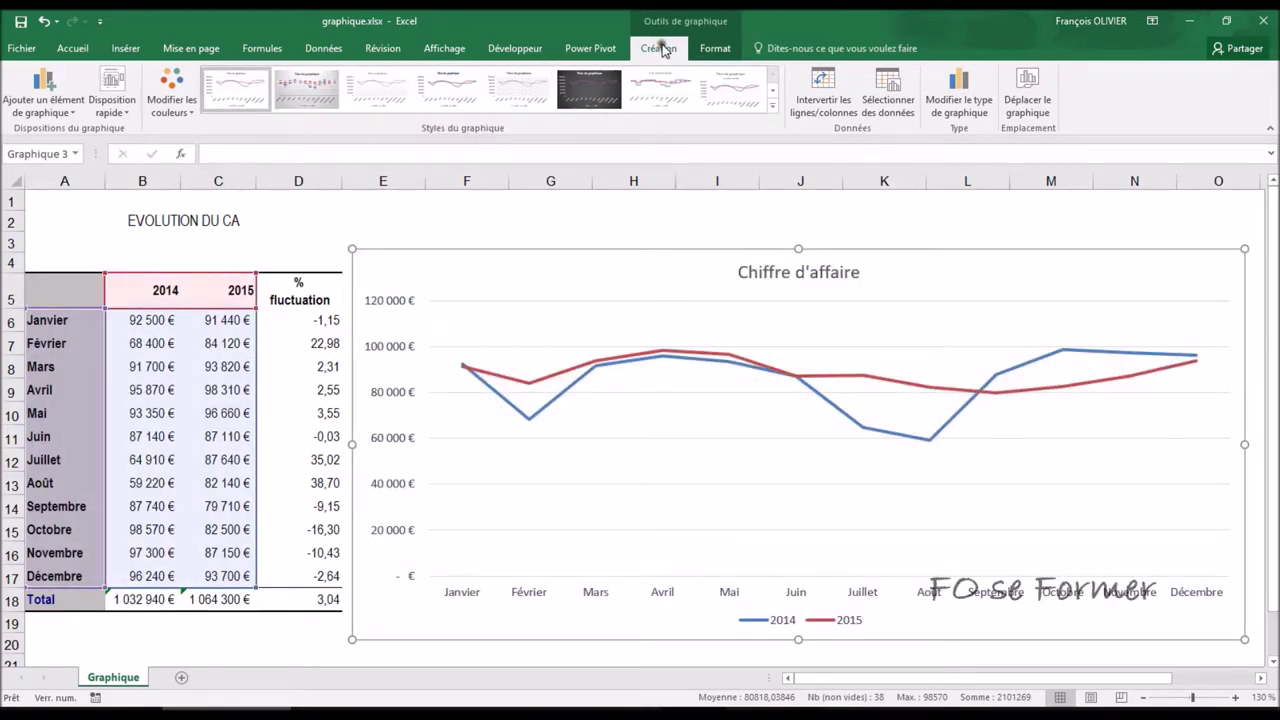
left_click(833, 110)
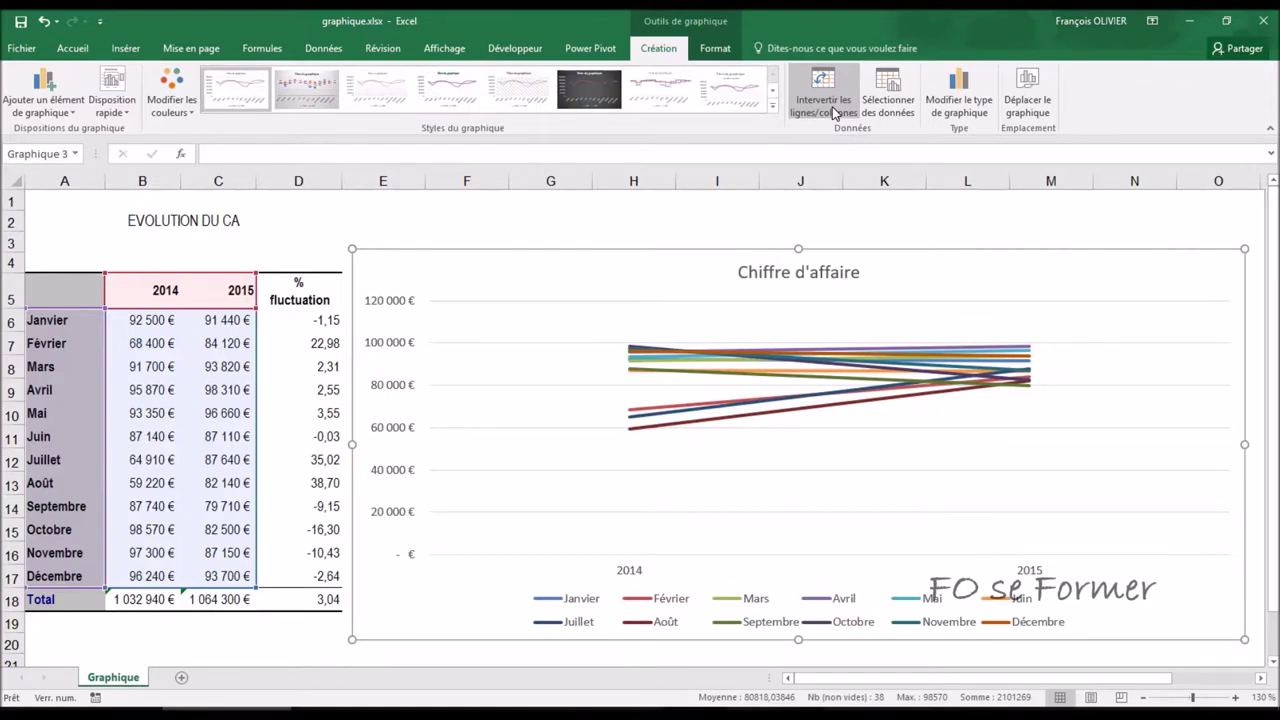
left_click(833, 112)
left_click(835, 112)
left_click(835, 112)
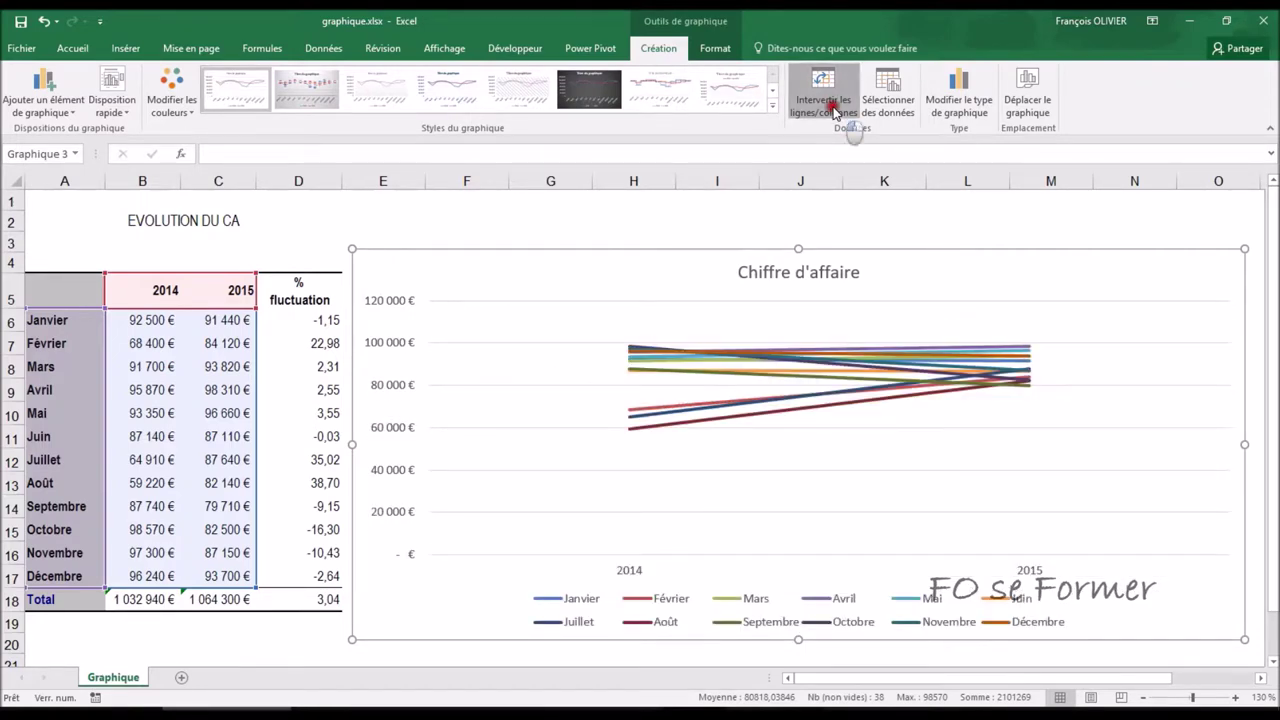
left_click(894, 92)
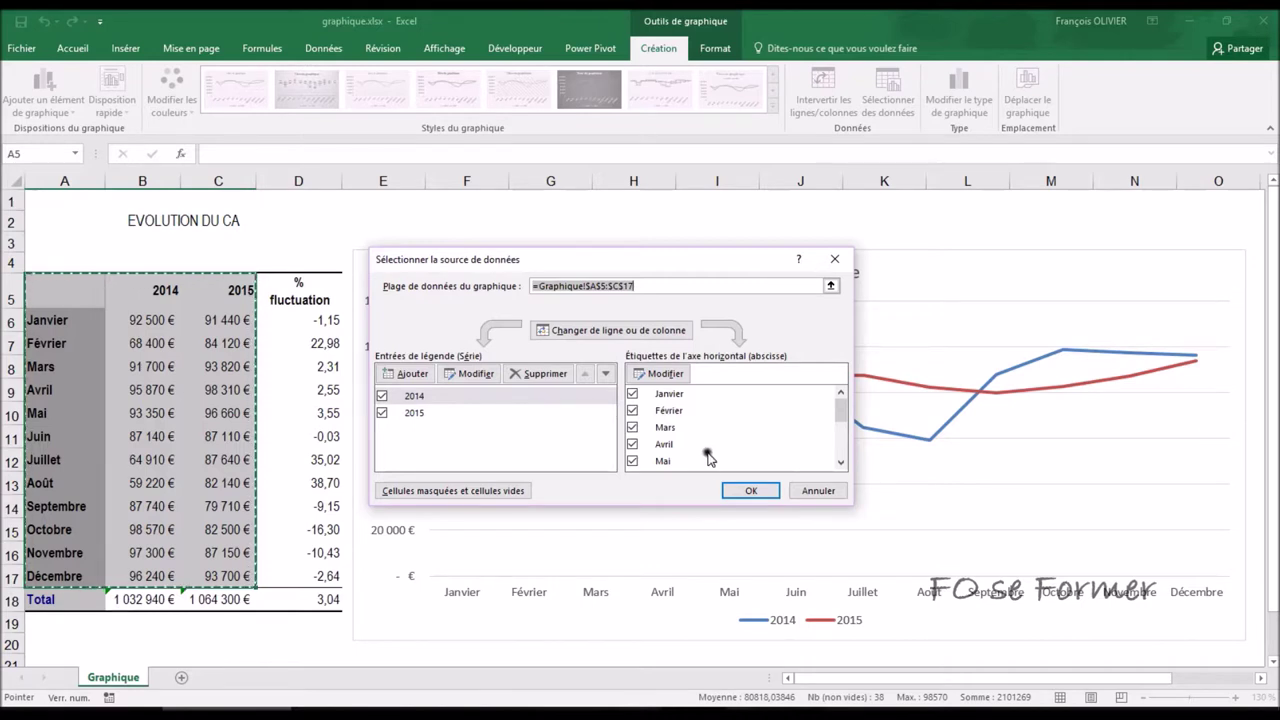
left_click(730, 487)
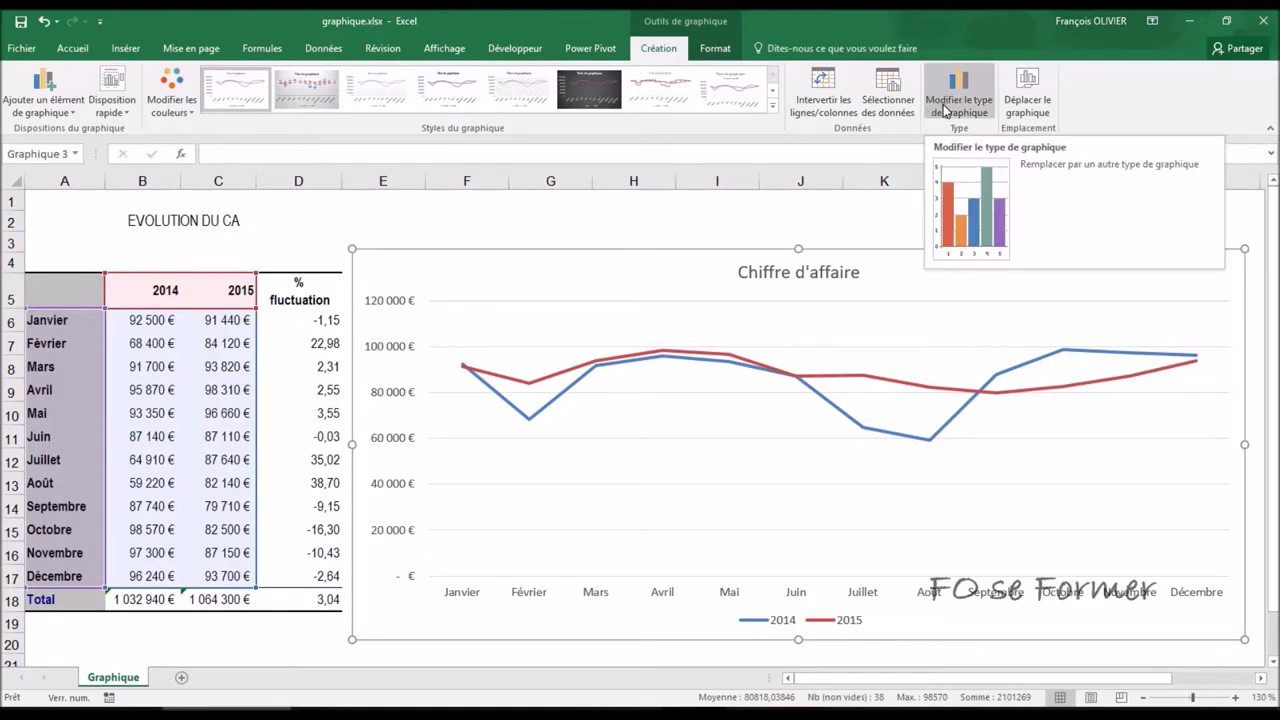
In Modifier le type de graphique, browse the pie, doughnut, bar, area and surface chart types
left_click(945, 110)
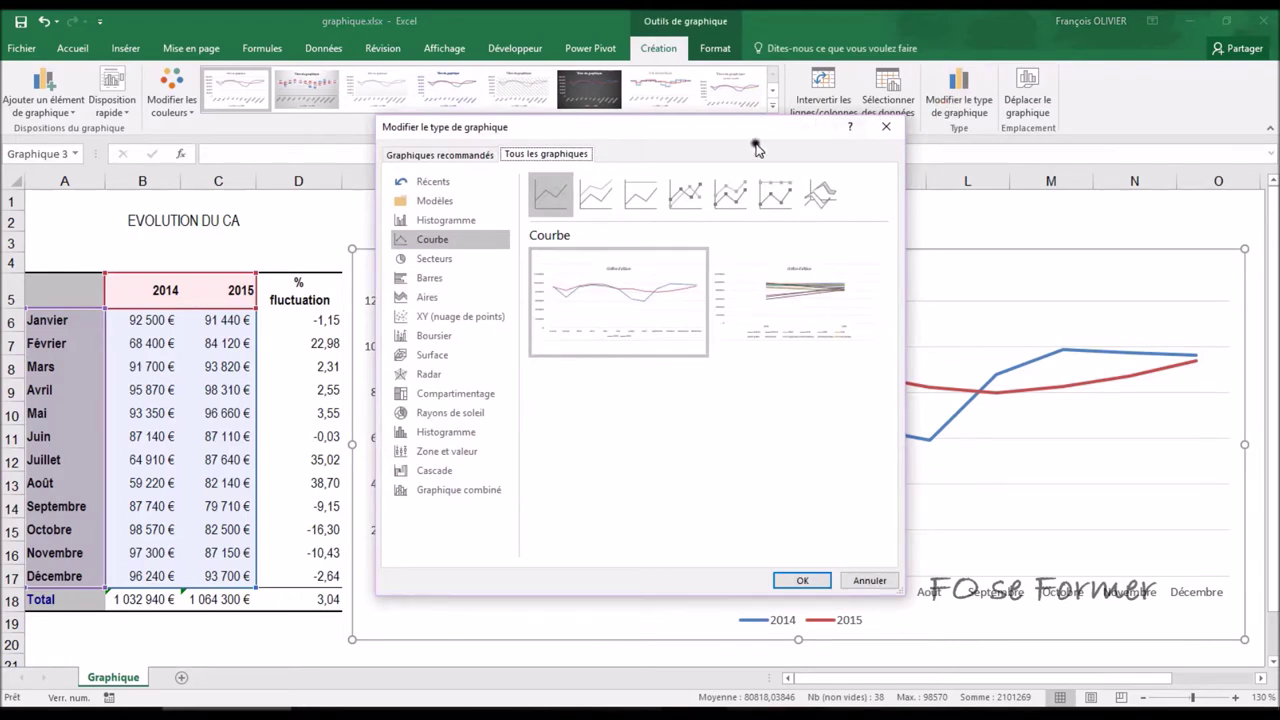
left_click(460, 257)
mouse_move(535, 279)
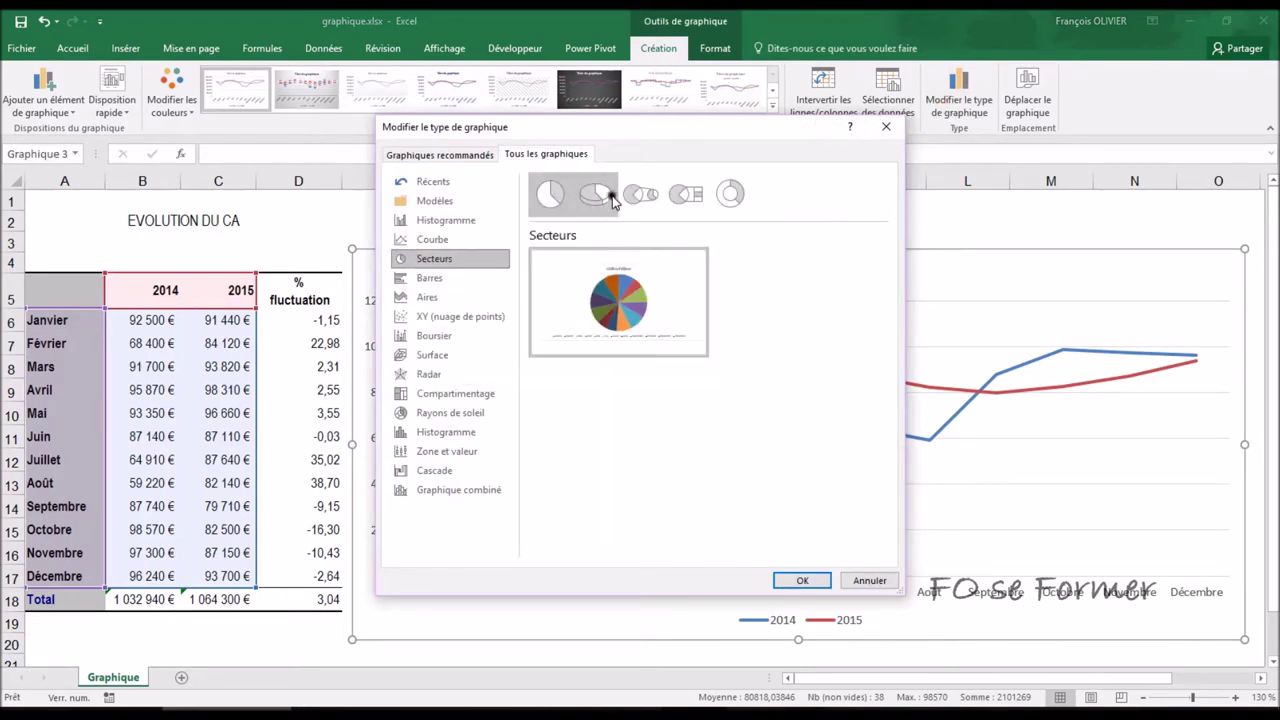
left_click(718, 193)
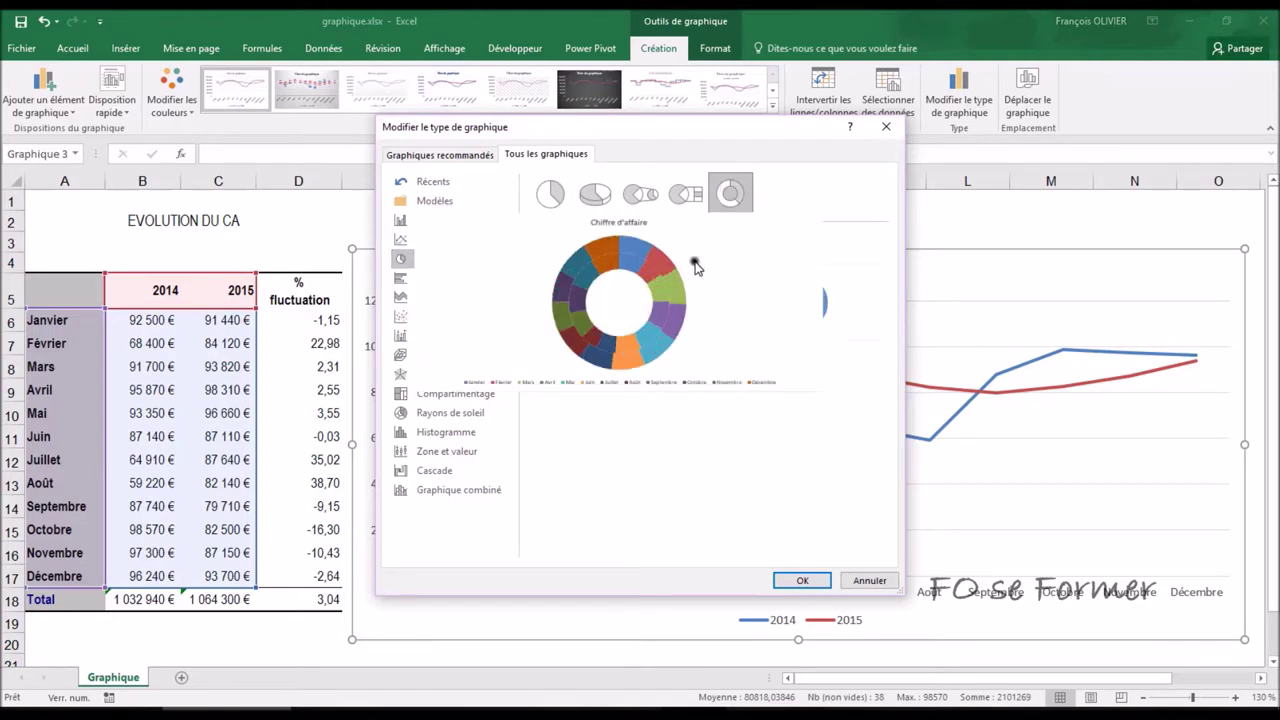
mouse_move(808, 318)
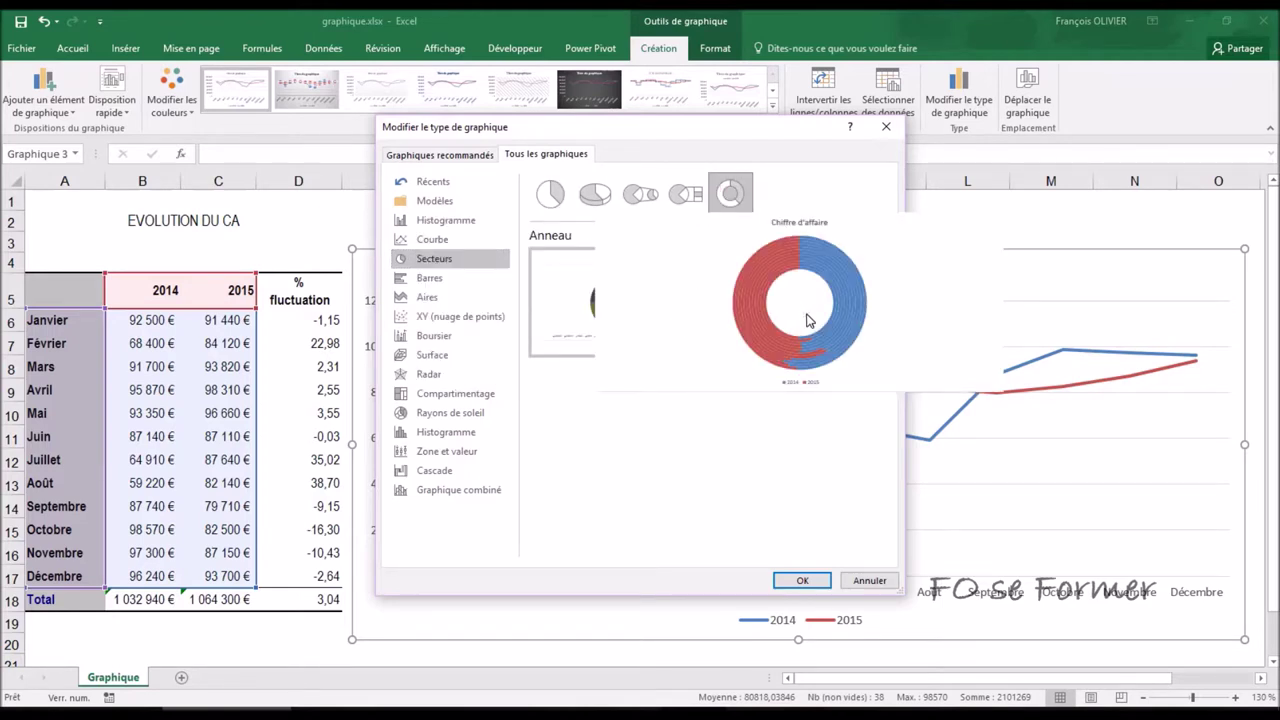
left_click(488, 278)
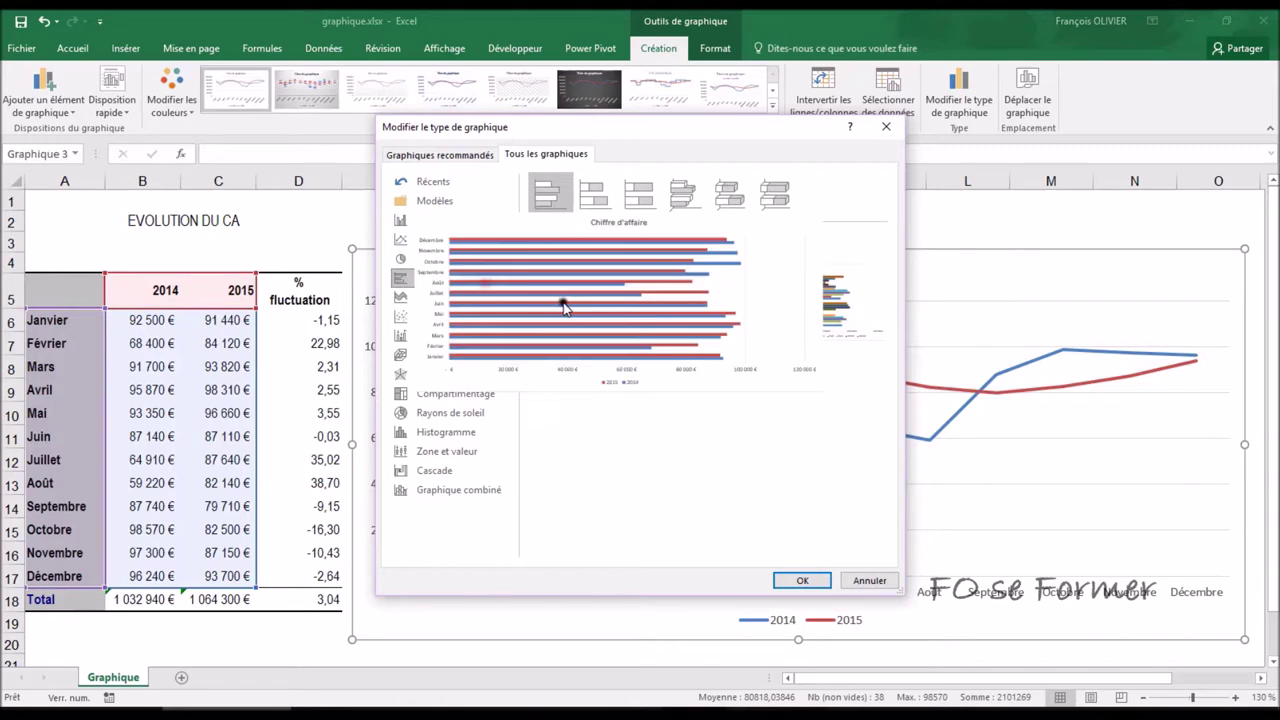
left_click(488, 298)
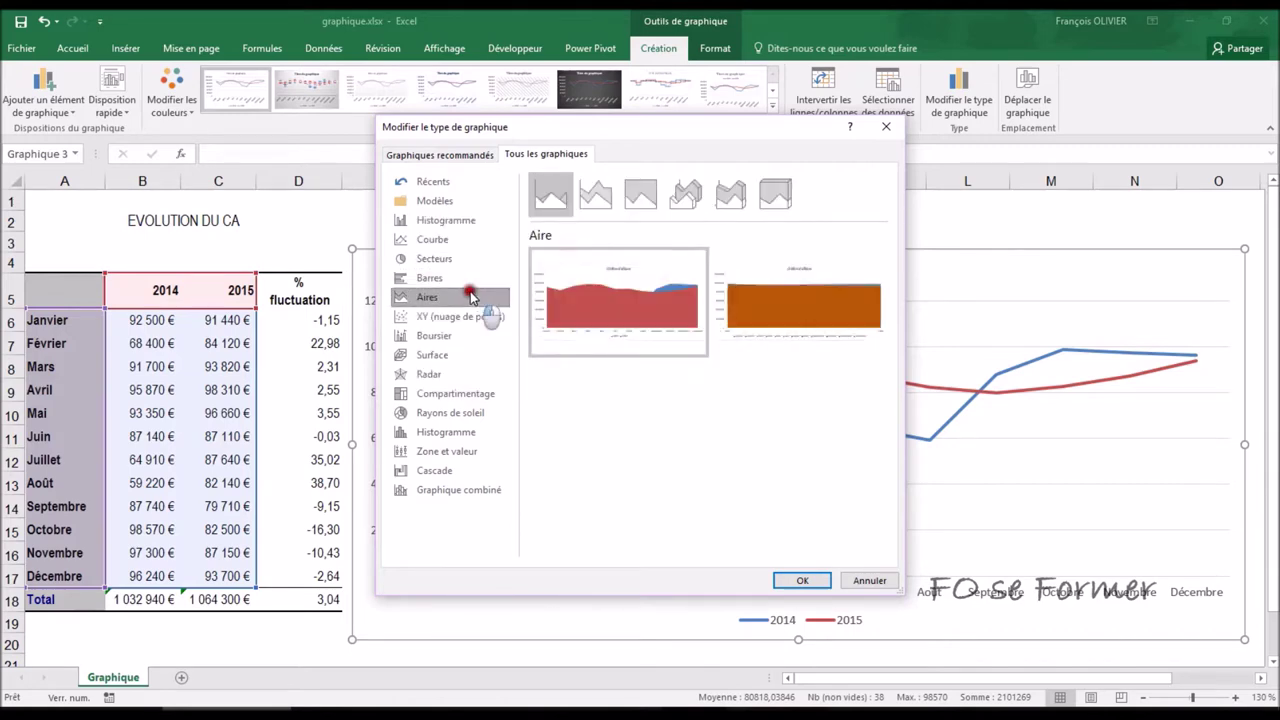
left_click(478, 356)
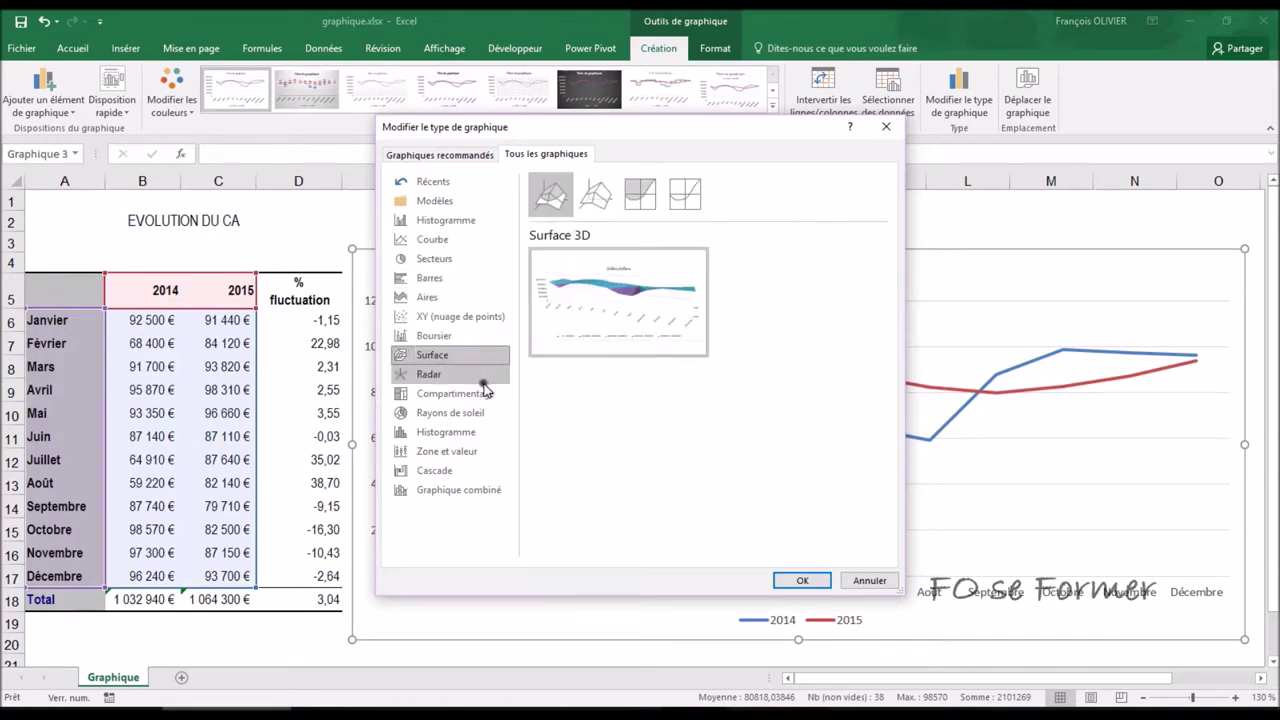
Browse treemap, sunburst, histogram, waterfall and scatter types, then show the saved Modèles including 'exercice graphique'
left_click(478, 397)
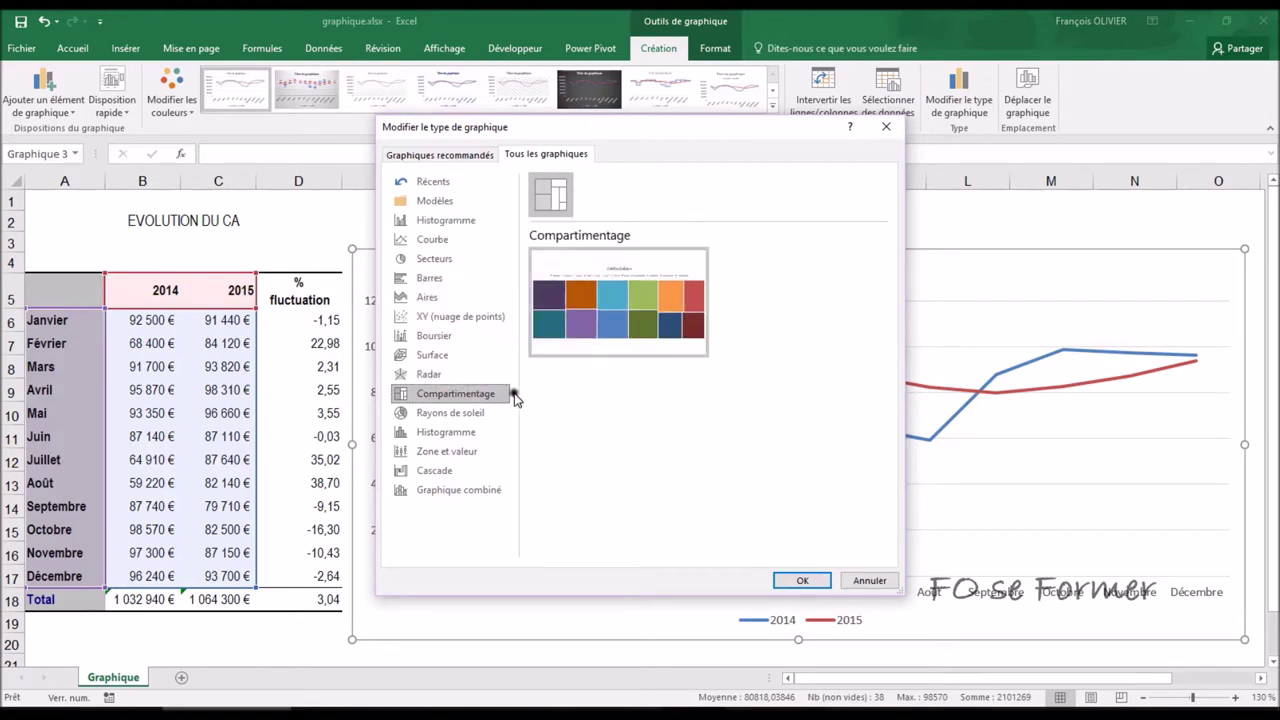
left_click(492, 414)
left_click(481, 441)
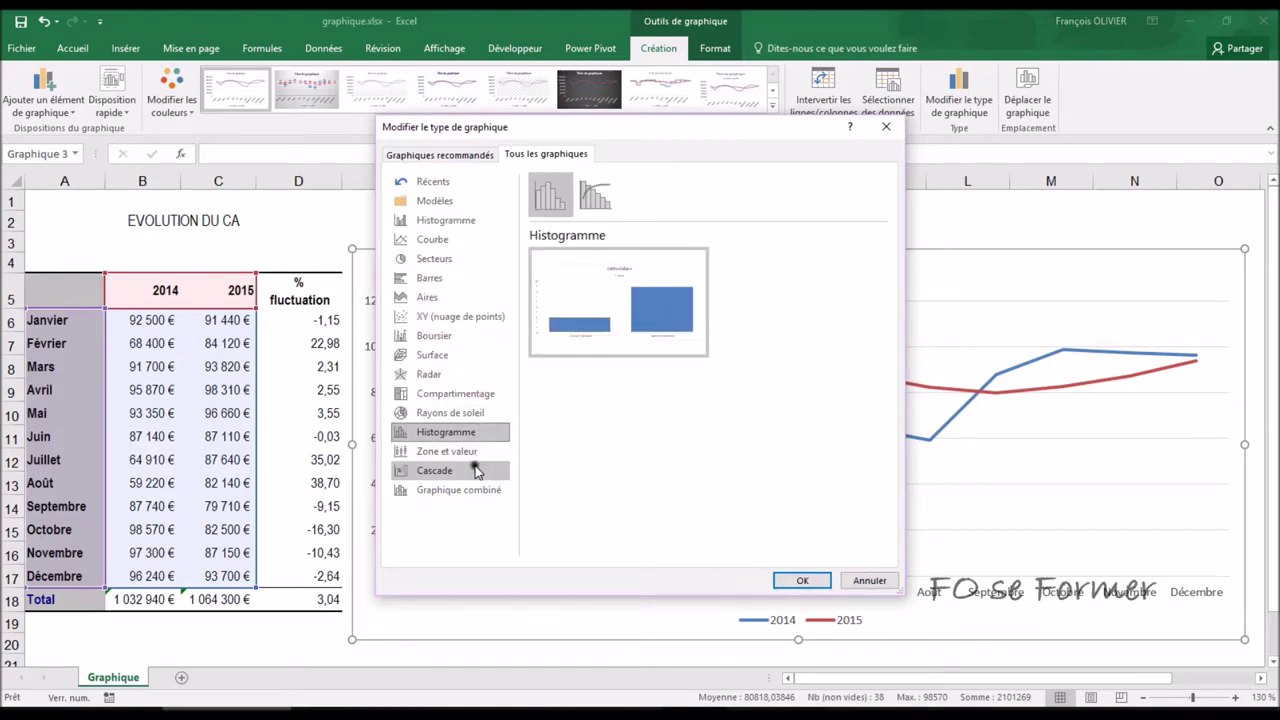
left_click(476, 470)
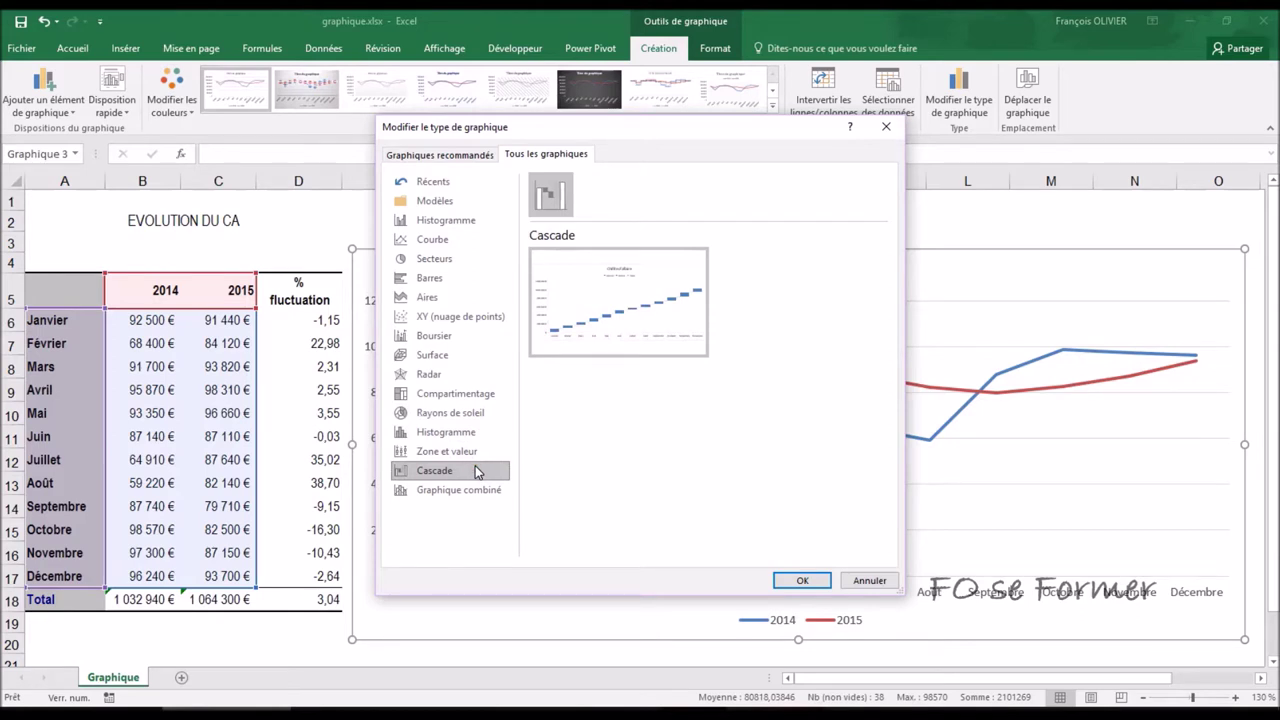
left_click(492, 317)
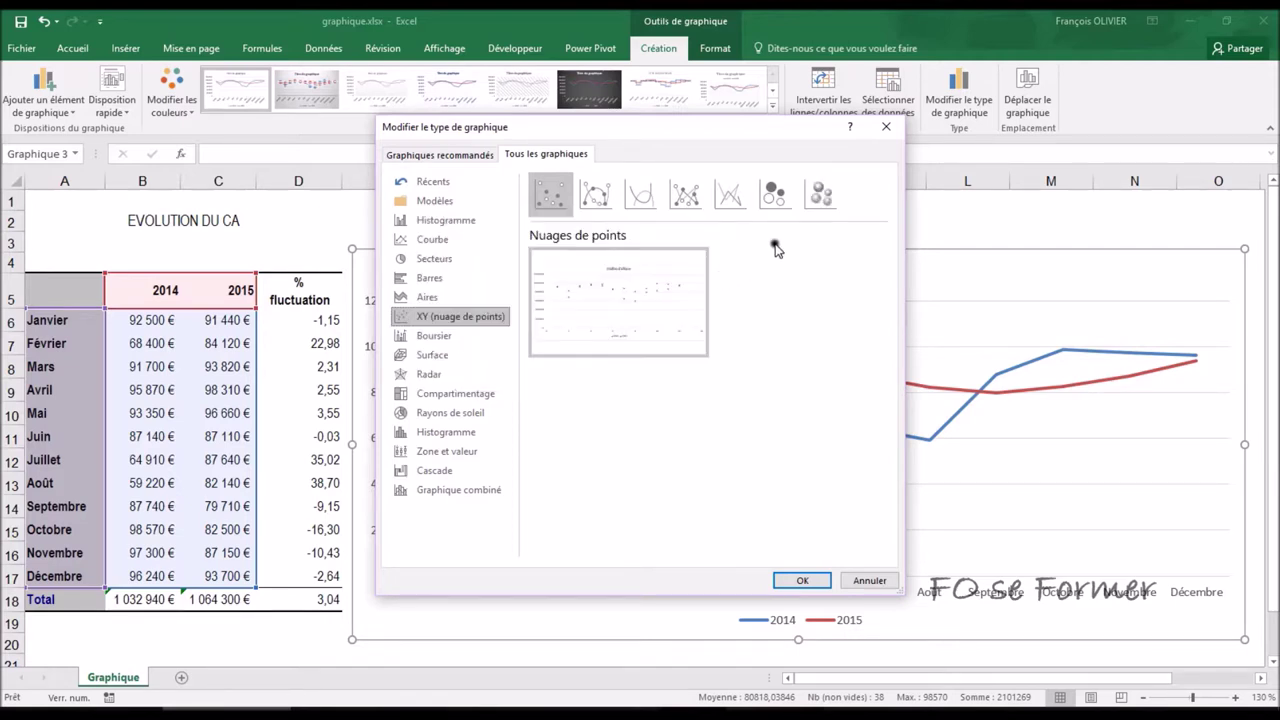
left_click(817, 205)
mouse_move(636, 315)
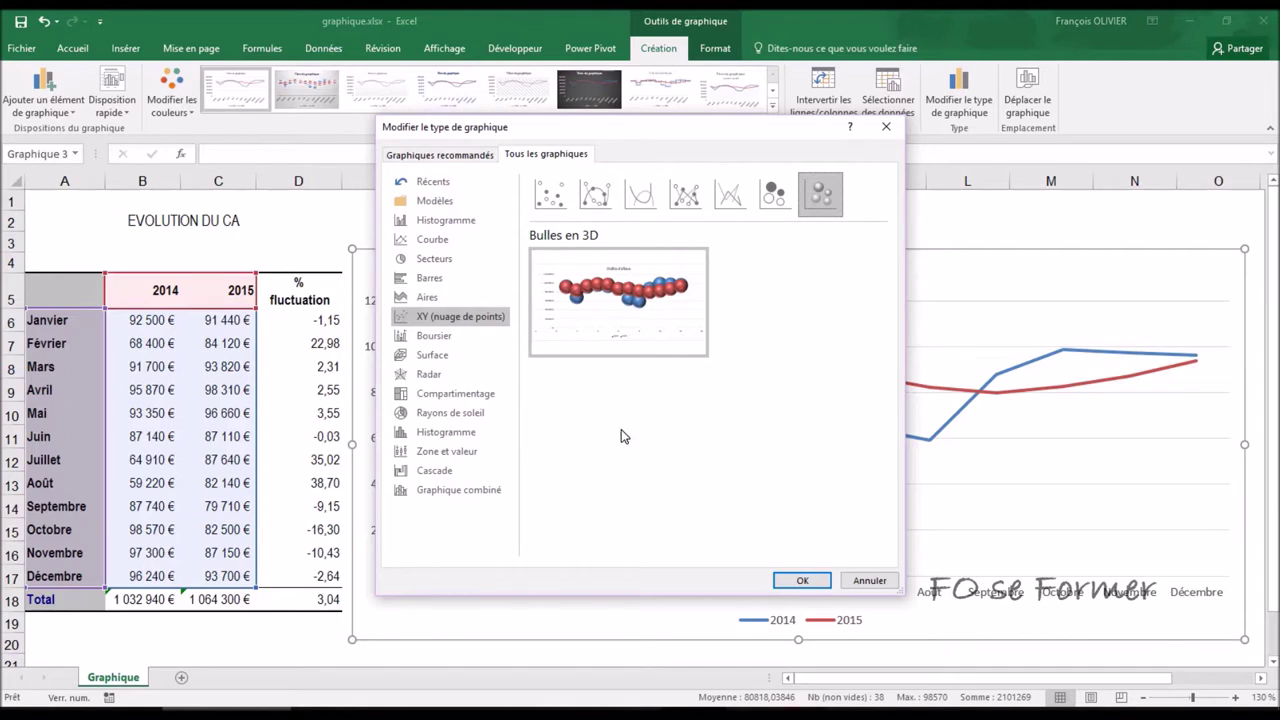
left_click(433, 203)
mouse_move(557, 243)
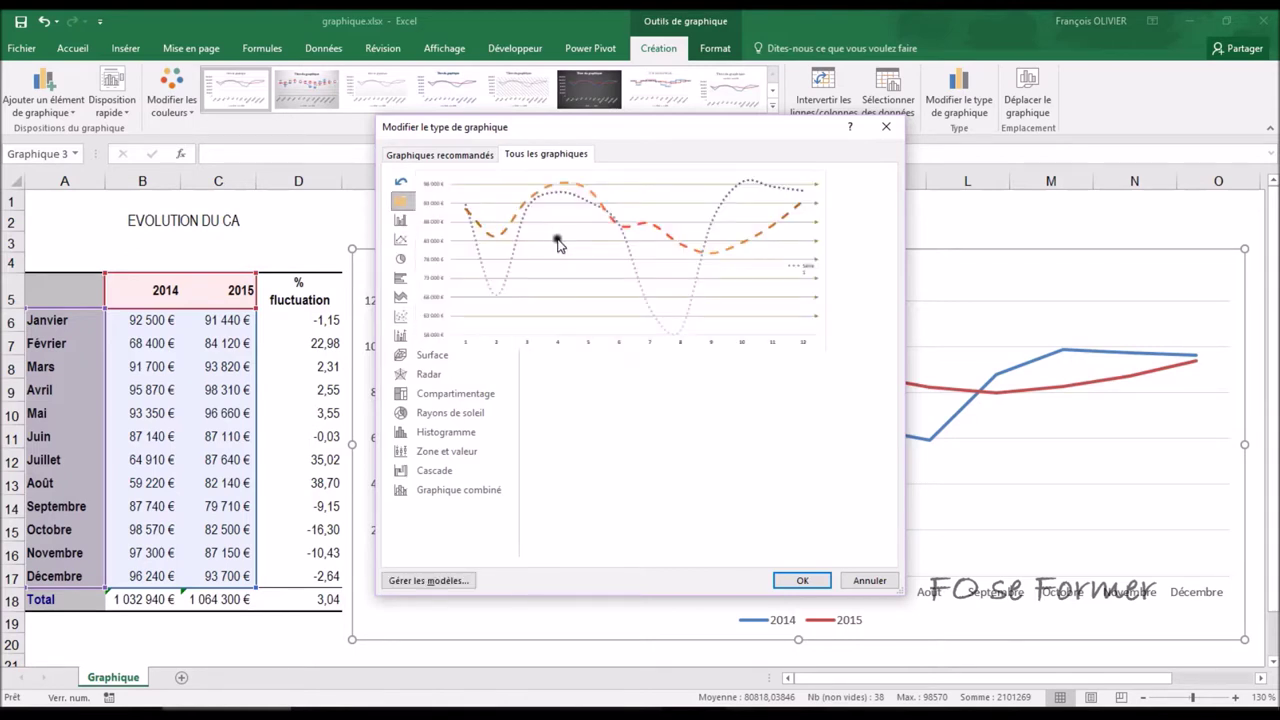
Apply the 'exercice graphique' template, giving a dotted 2014 curve and a dashed orange 2015 curve
left_click(608, 251)
double_click(608, 248)
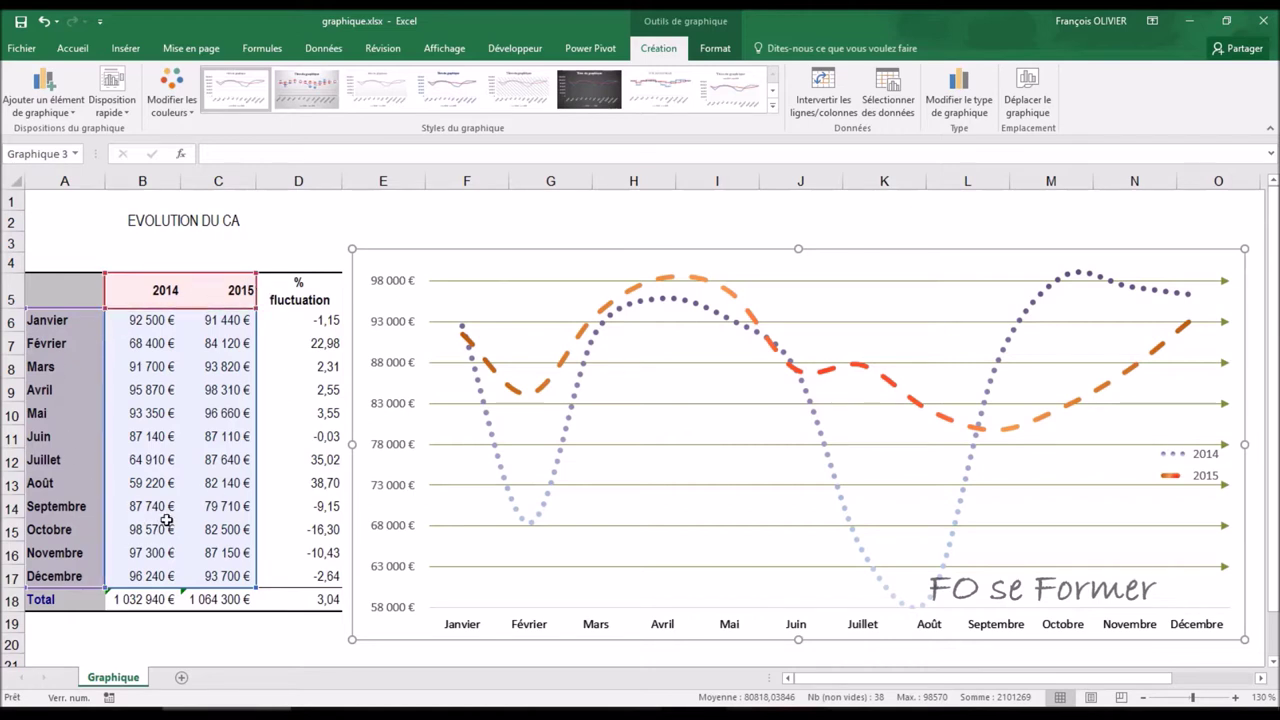
Move the chart to a new sheet named 'CA 2014 - 2015', fixing an invalid sheet name first
left_click(1030, 90)
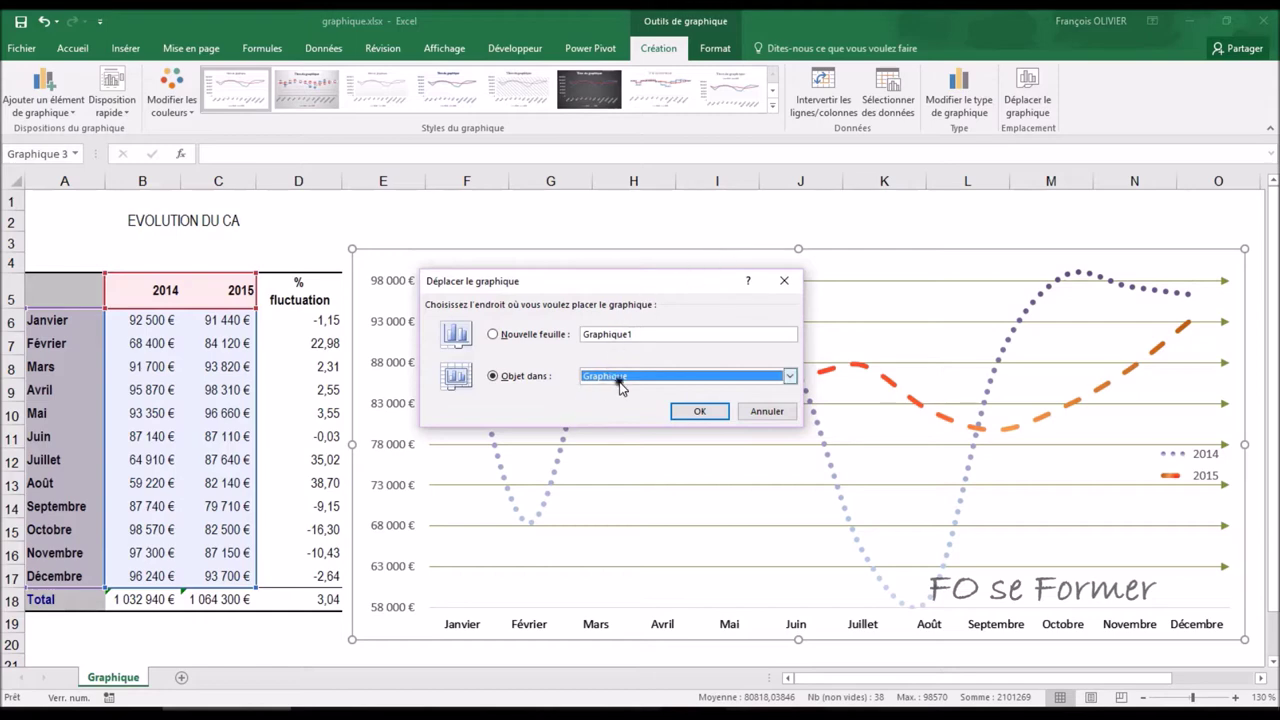
left_click(789, 376)
left_click(789, 376)
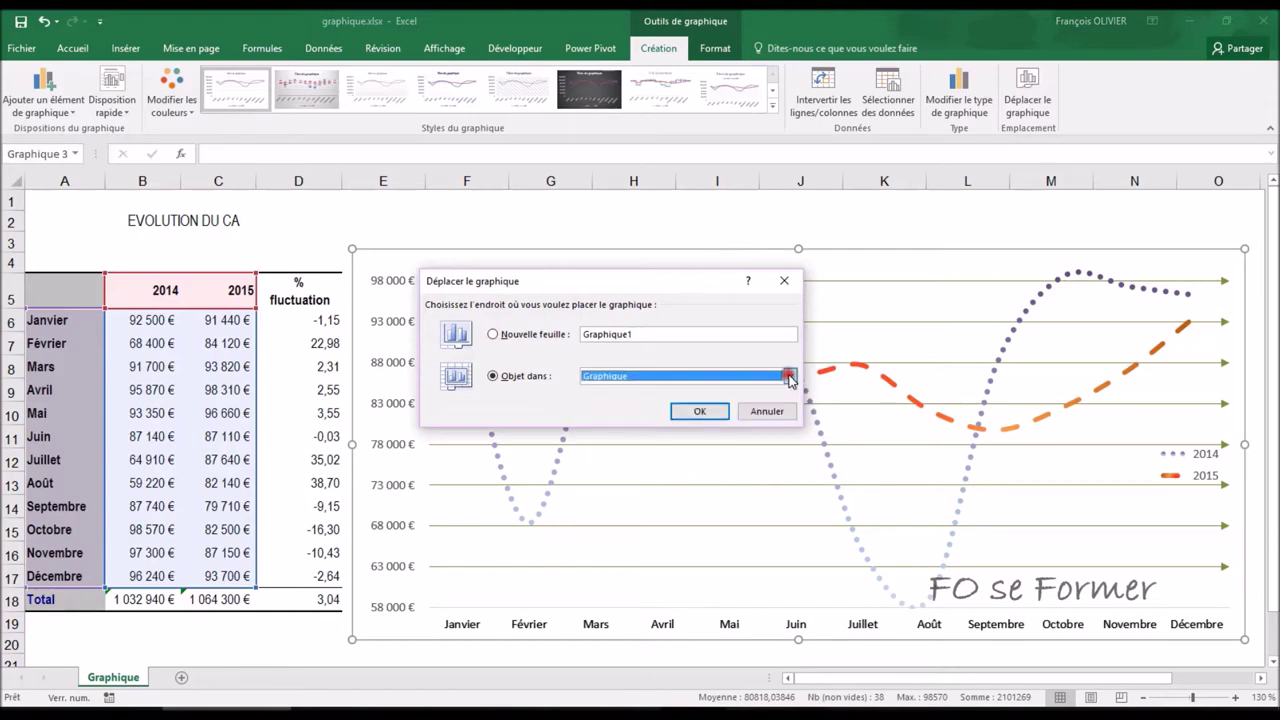
left_click(531, 337)
left_click(620, 338)
type("CA 2014")
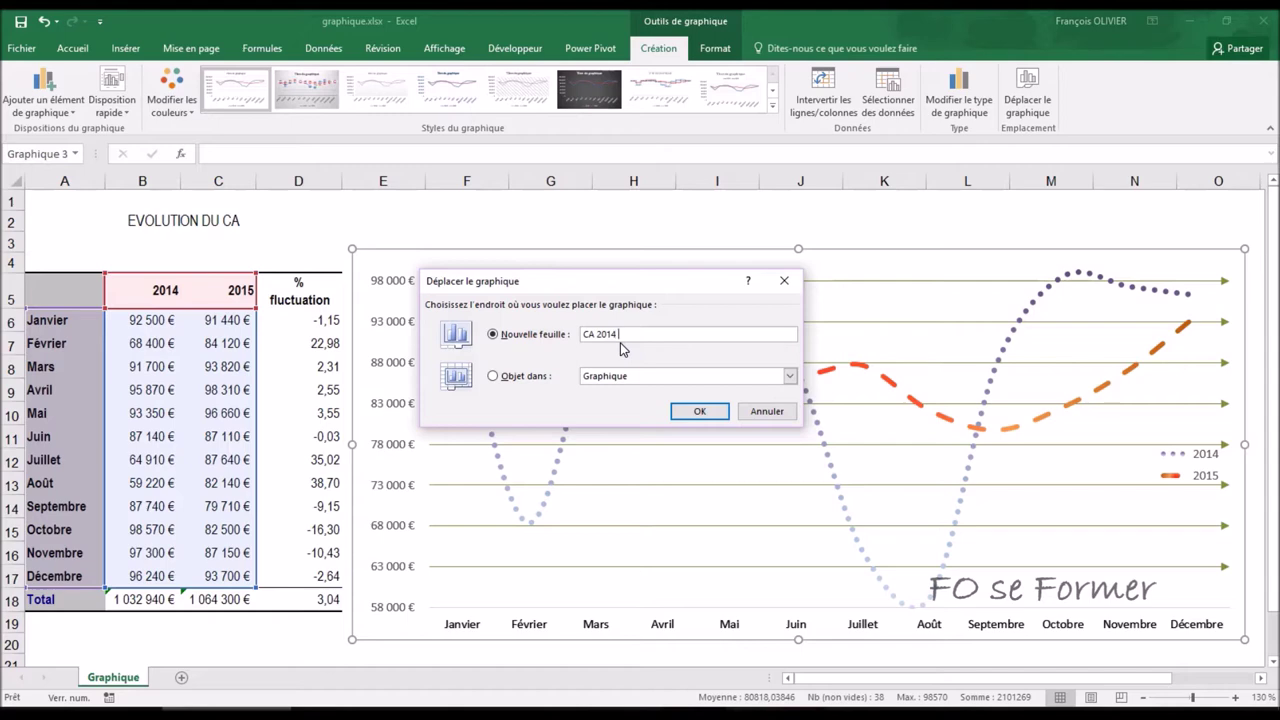
type("/ 2015")
left_click(699, 411)
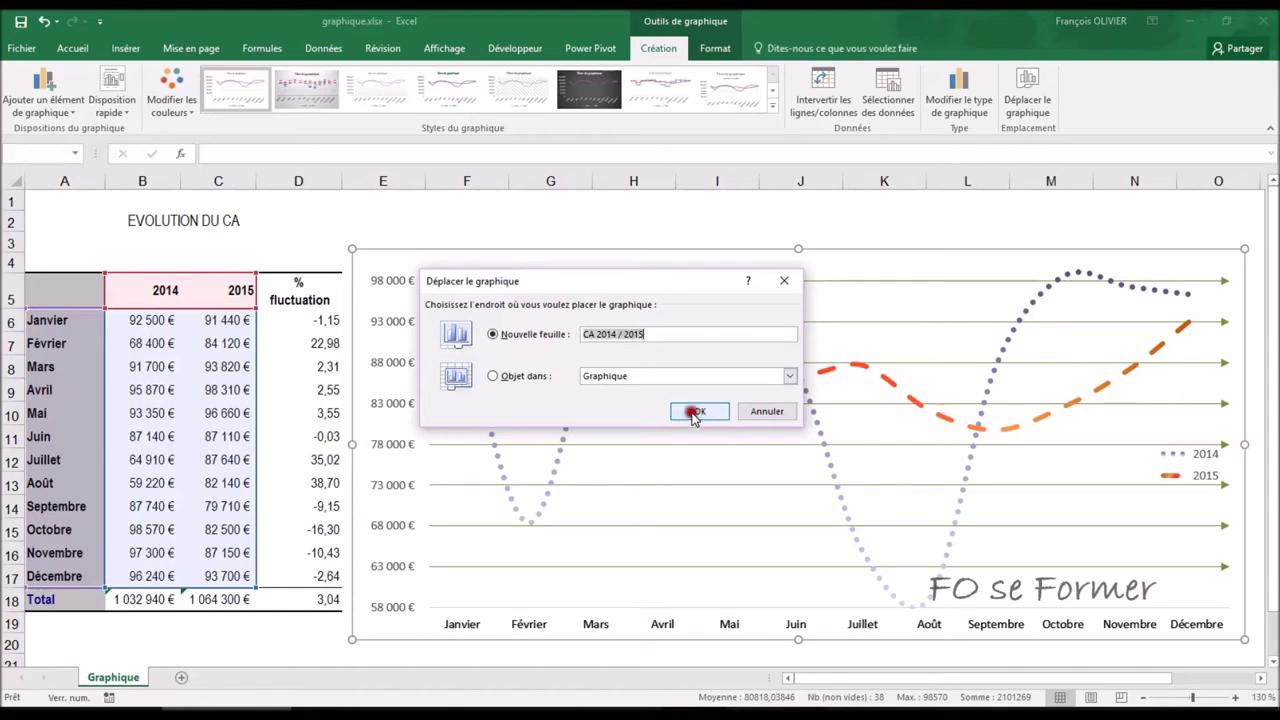
left_click(646, 441)
left_click(622, 336)
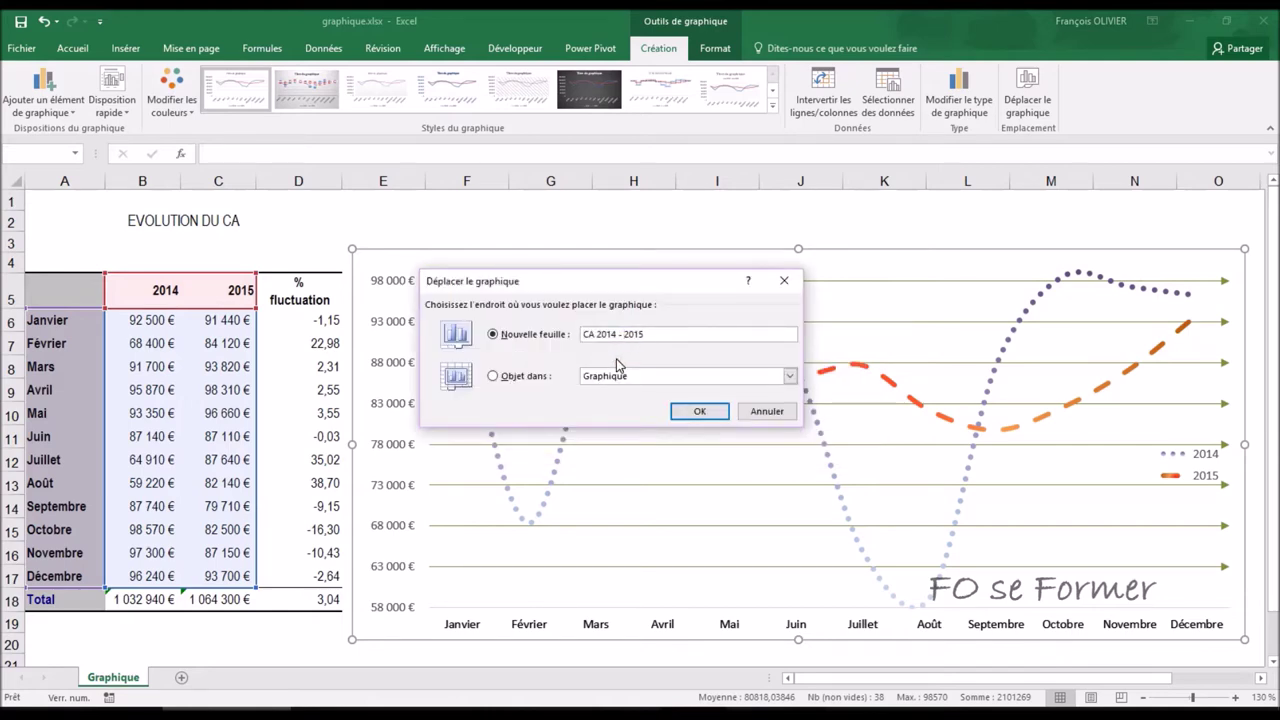
left_click(688, 411)
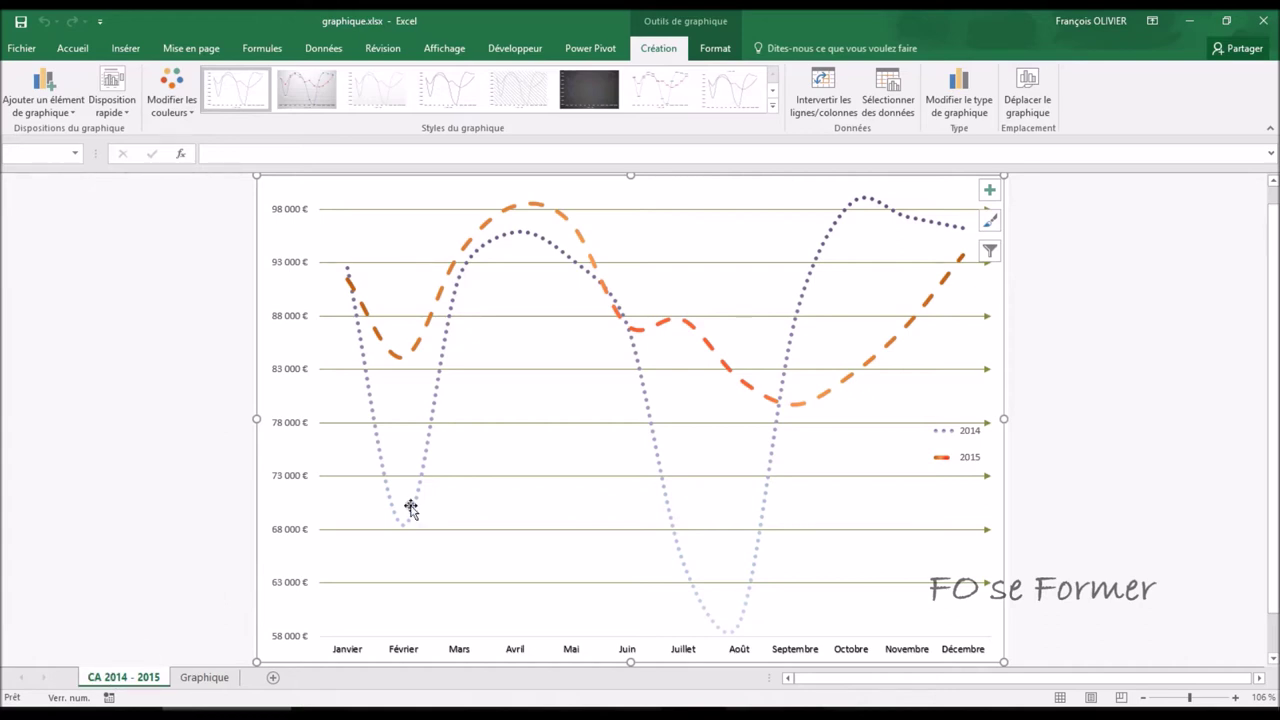
Move the chart back as an embedded object on the Graphique sheet
left_click(1040, 118)
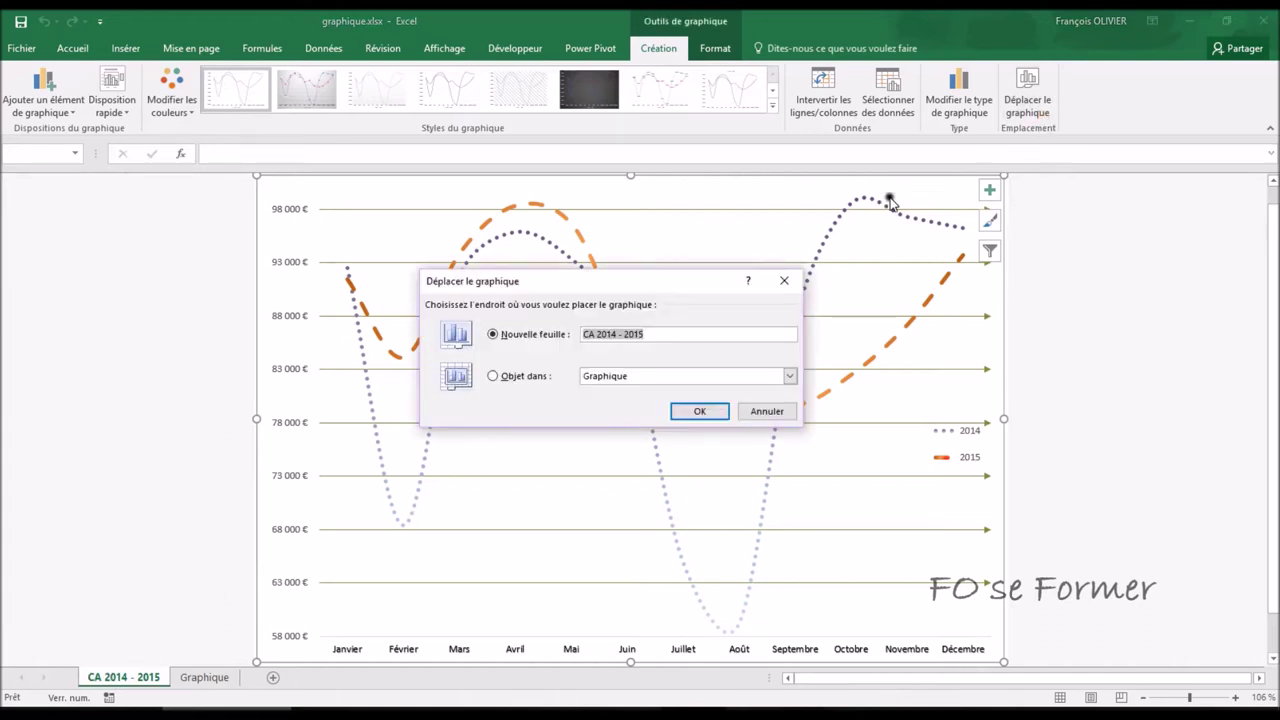
left_click(532, 378)
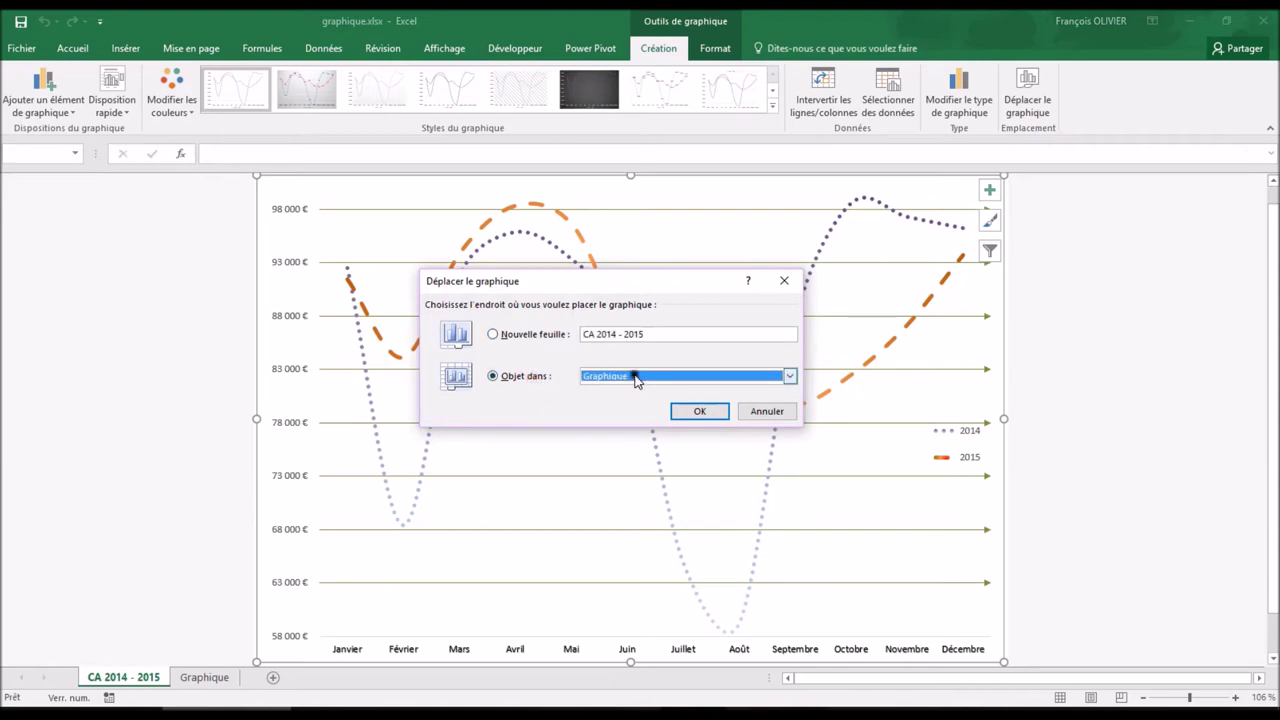
left_click(697, 414)
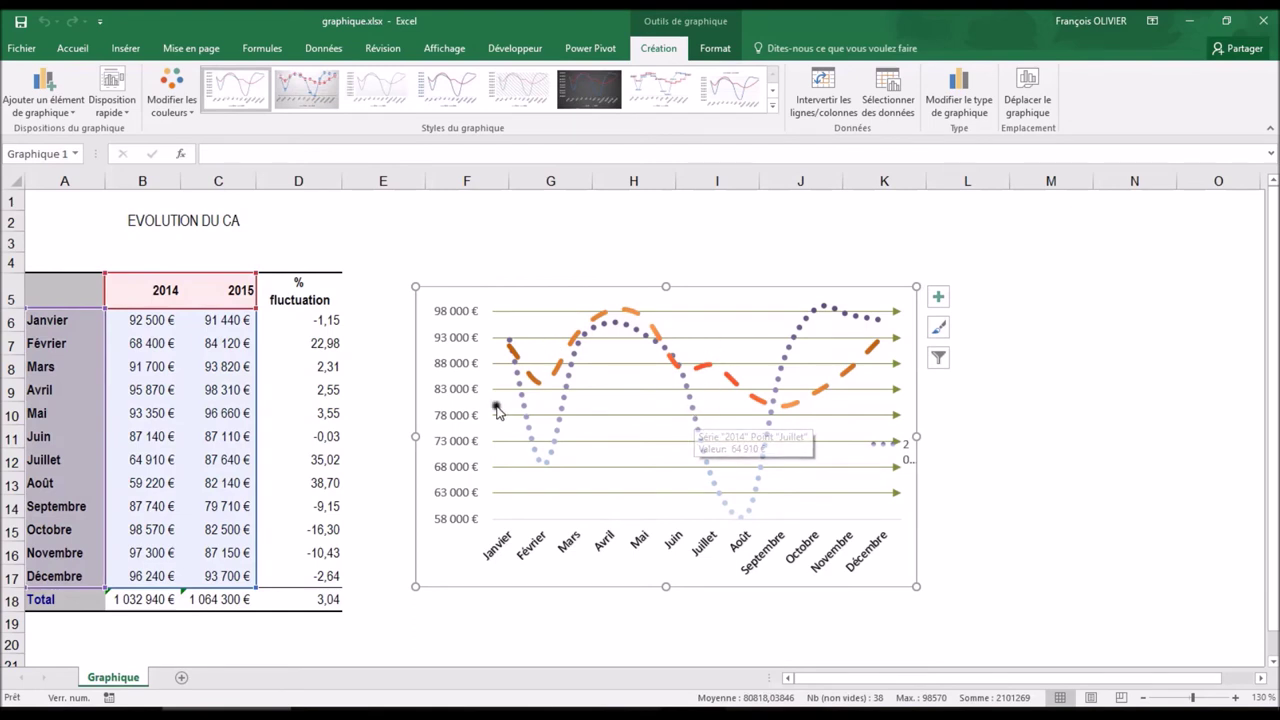
Position the chart next to the table and stretch it to cover columns E–O, rows 4–19
left_click_drag(778, 283, 725, 270)
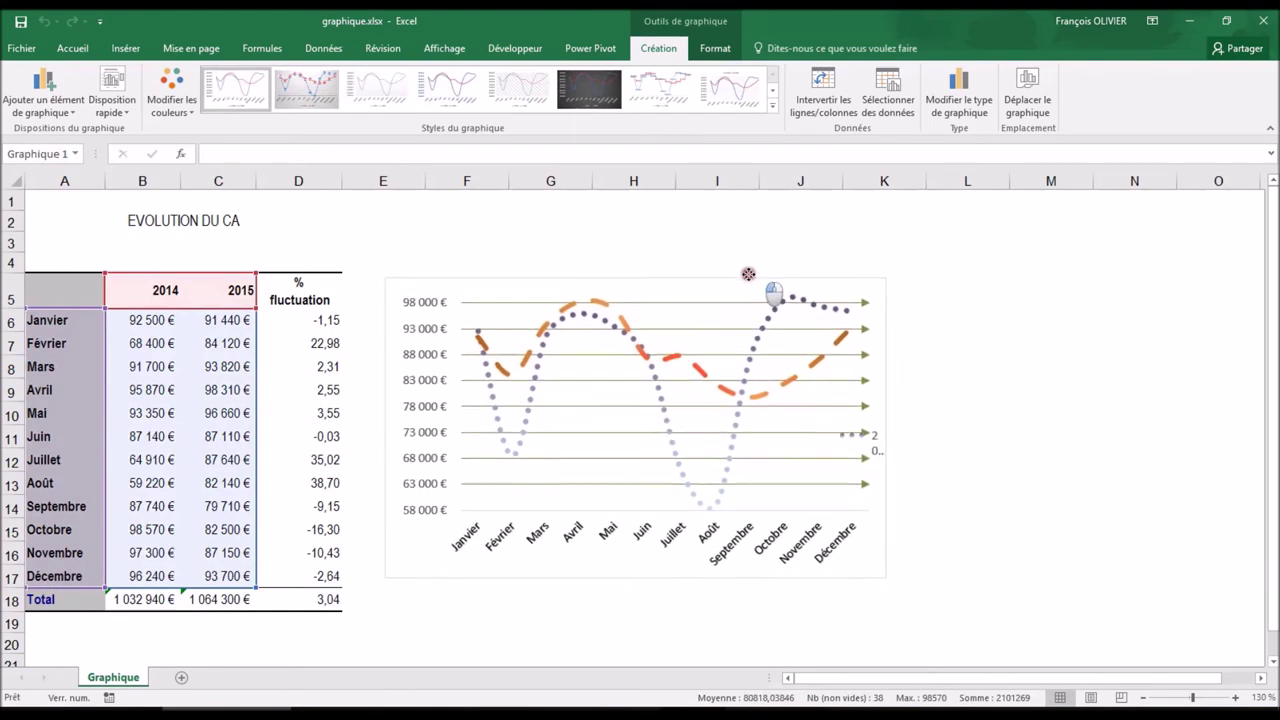
left_click_drag(861, 418, 1242, 417)
left_click_drag(801, 567, 800, 619)
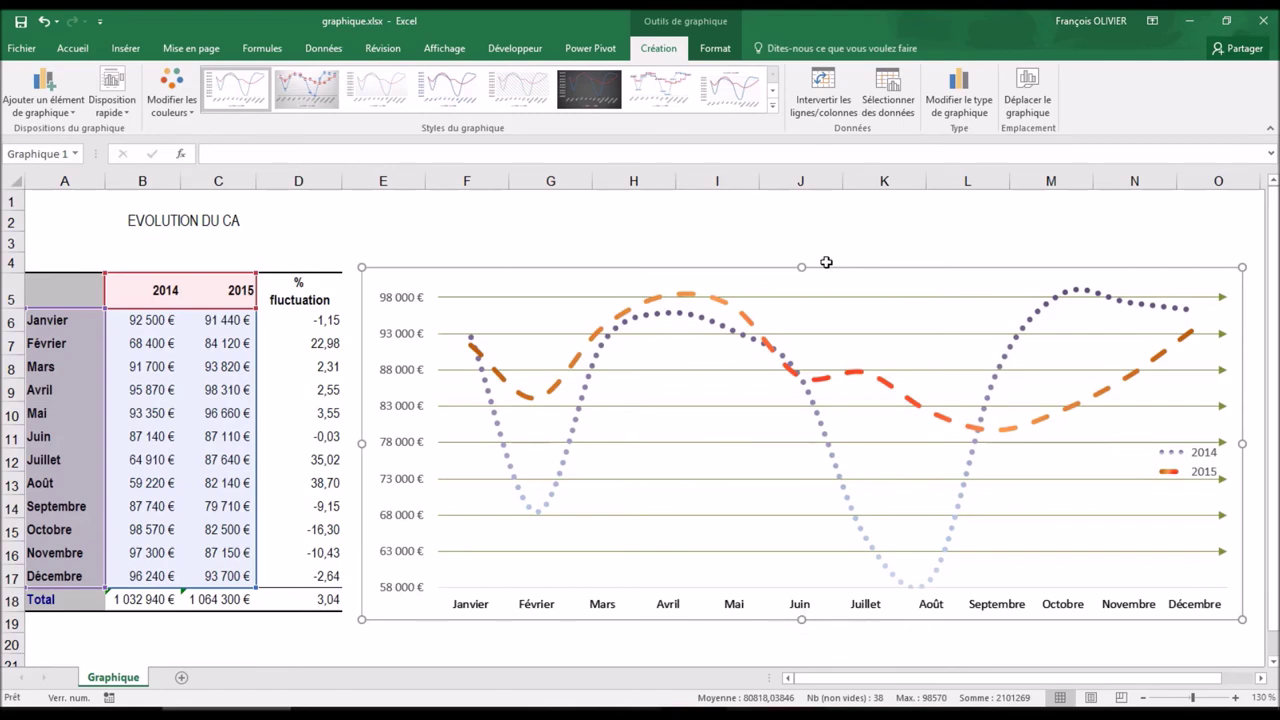
left_click(716, 49)
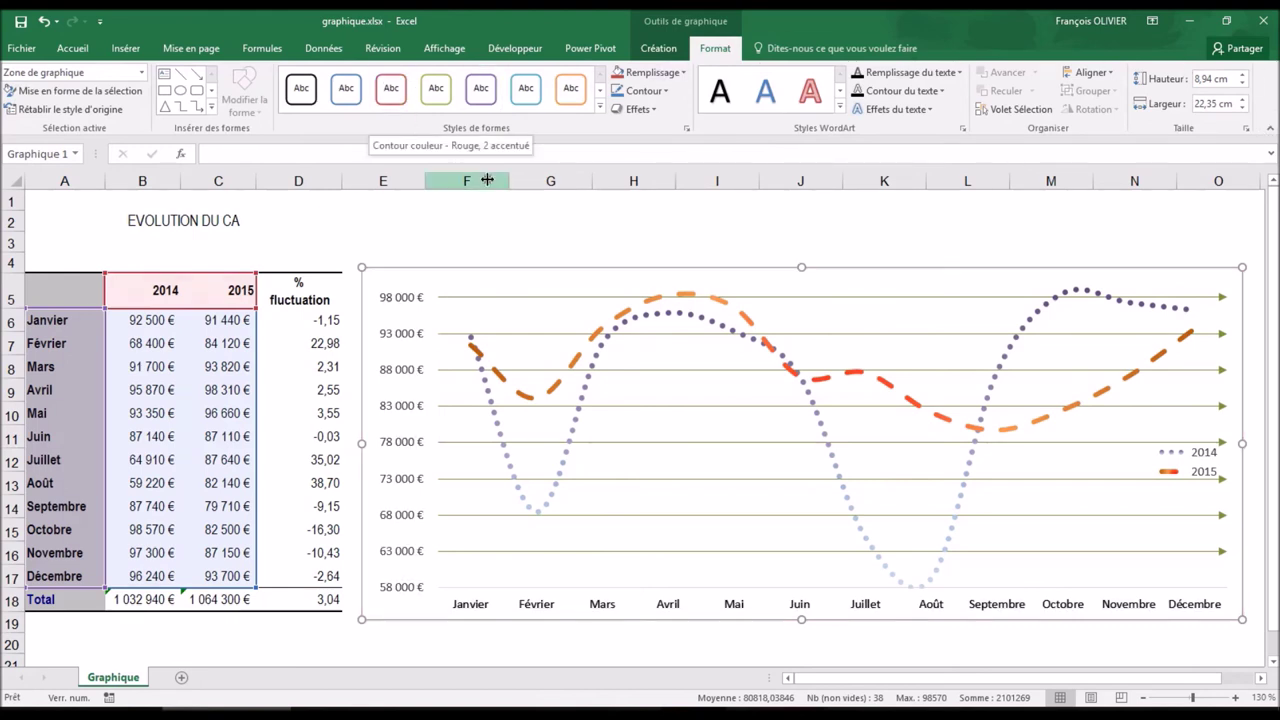
left_click_drag(613, 271, 600, 268)
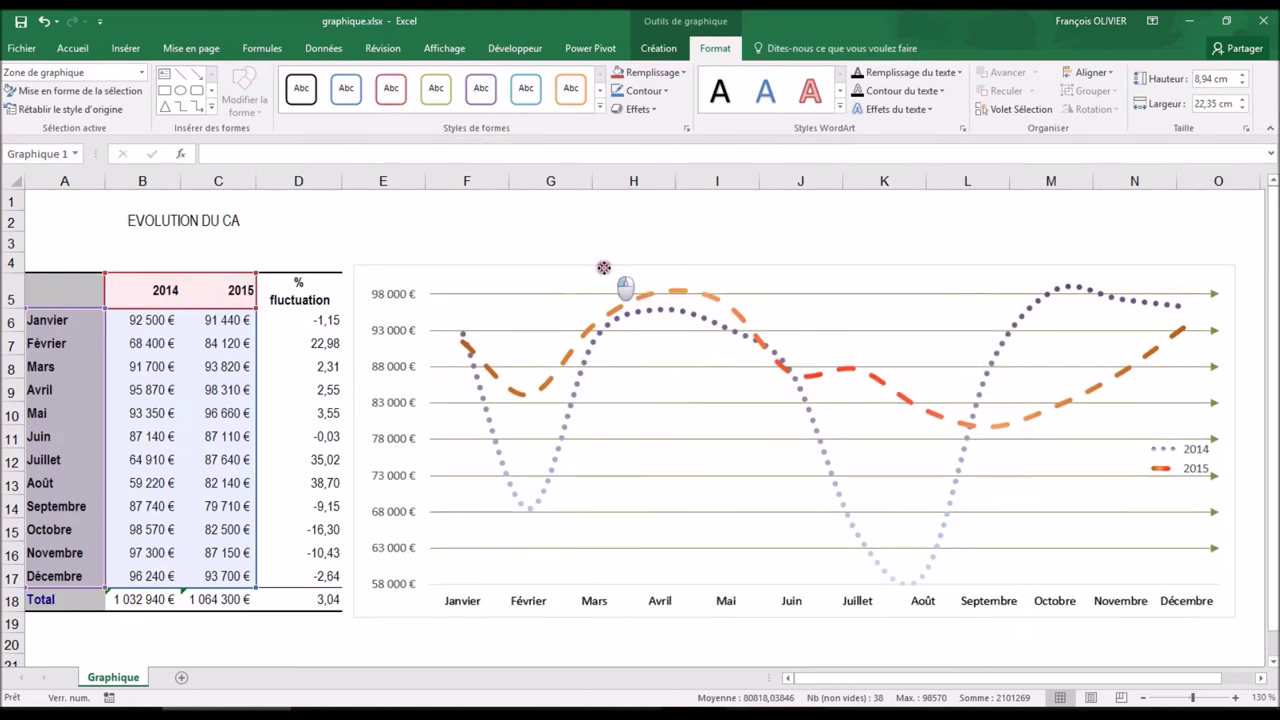